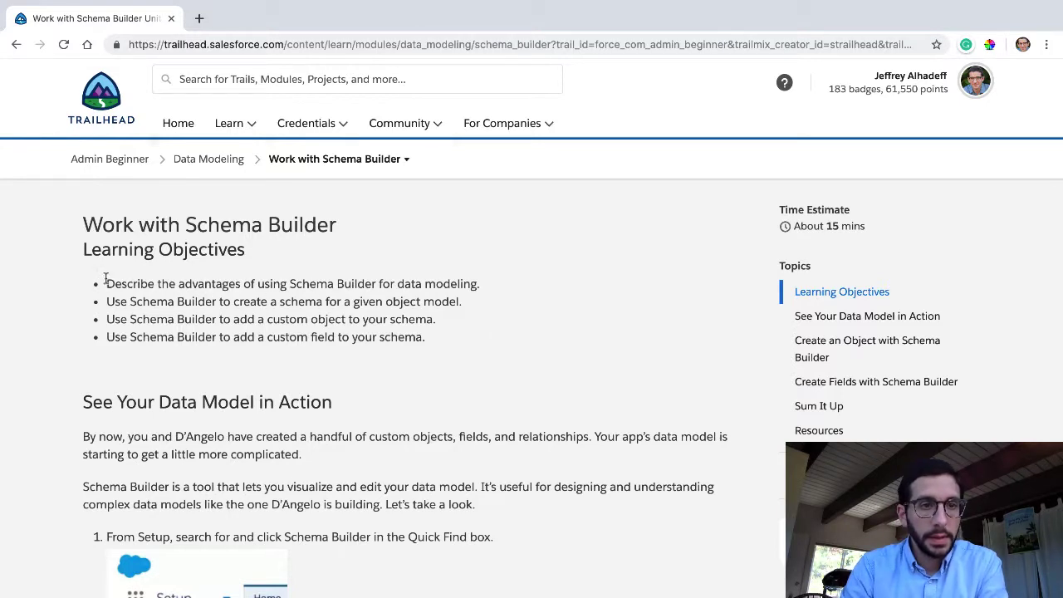
# Review the learning objectives of the Create Object Relationships unit and return to the Work with Schema Builder unit
pyautogui.moveTo(108, 285); pyautogui.dragTo(412, 285)
pyautogui.click(327, 162)
pyautogui.click(290, 282)
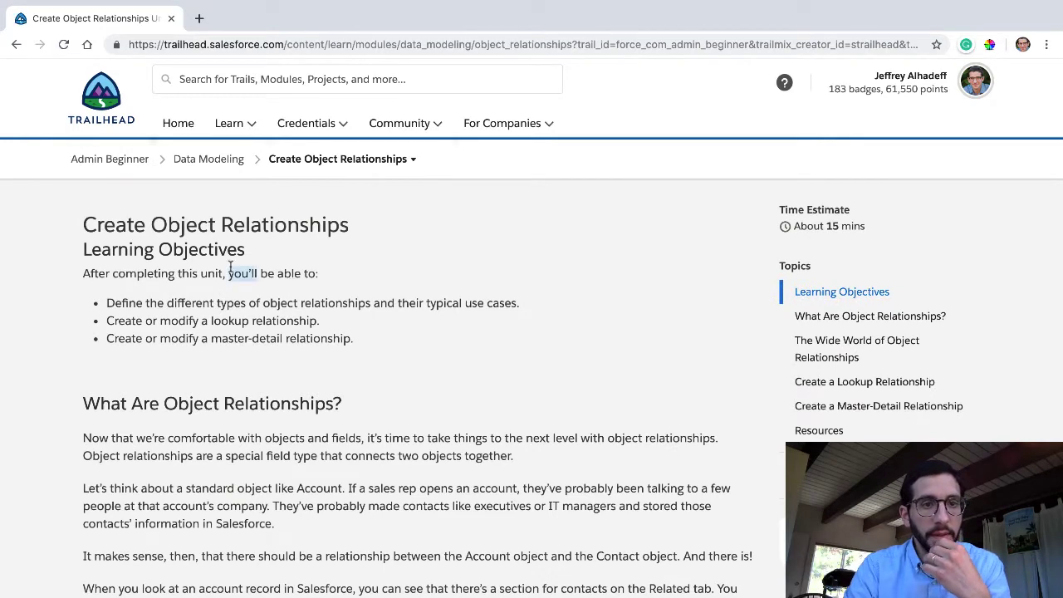
pyautogui.tripleClick(230, 267)
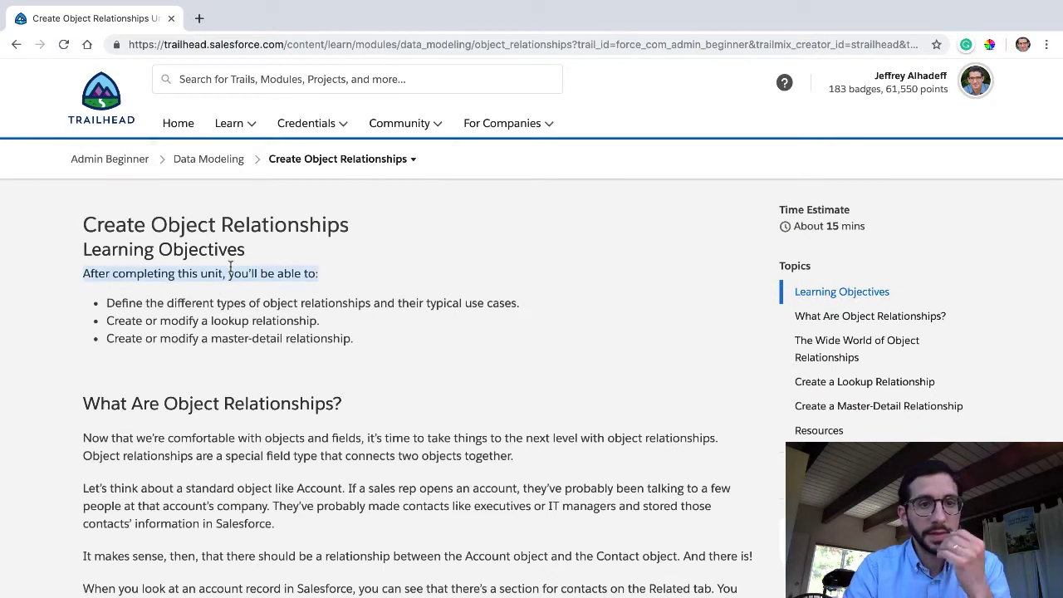
pyautogui.click(363, 160)
pyautogui.click(287, 324)
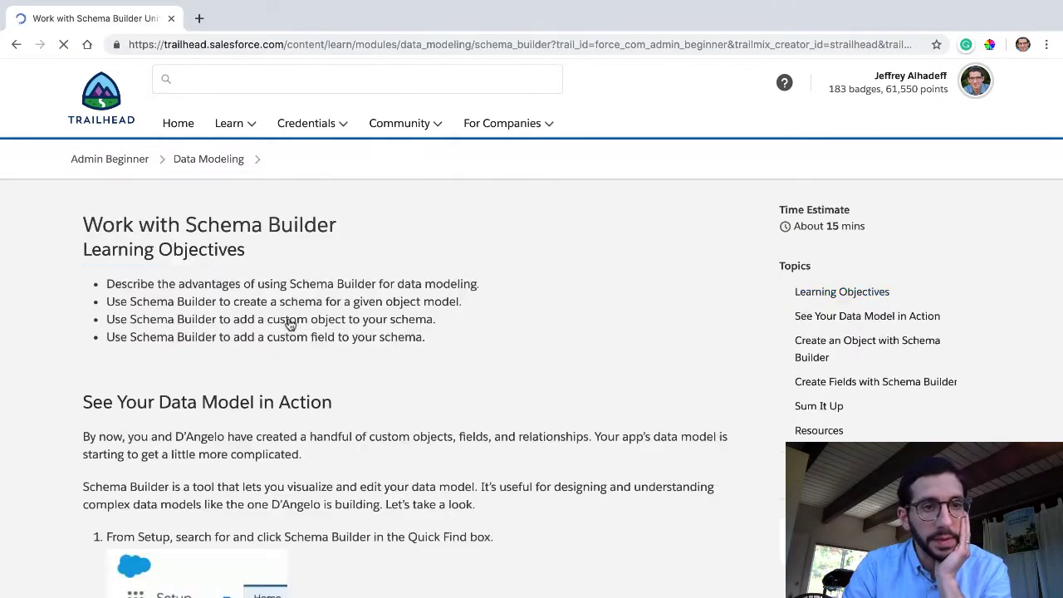
# Read through the learning objectives of the Work with Schema Builder unit
pyautogui.doubleClick(274, 283)
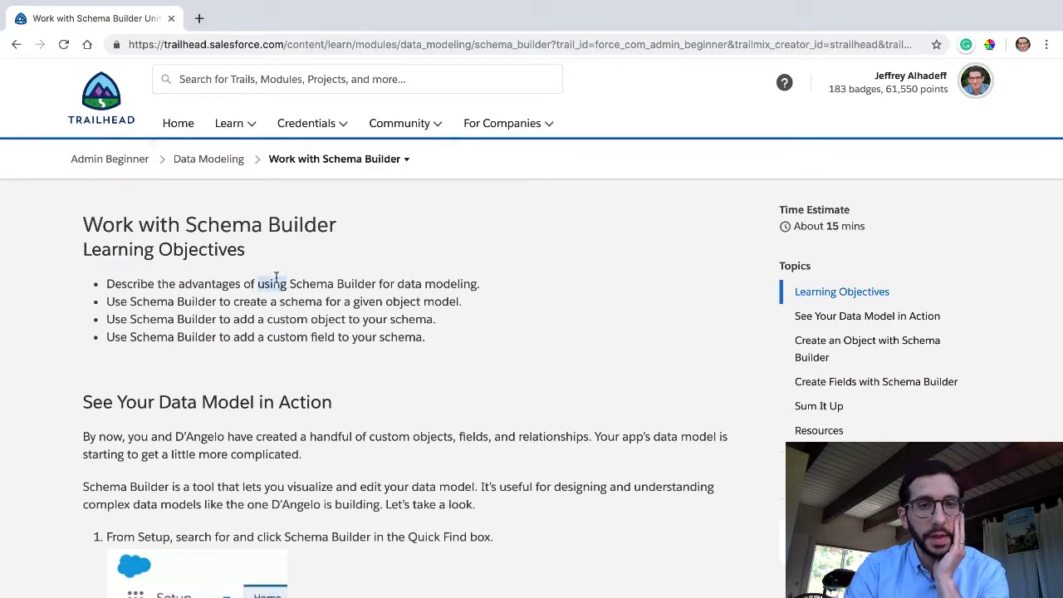
pyautogui.tripleClick(217, 302)
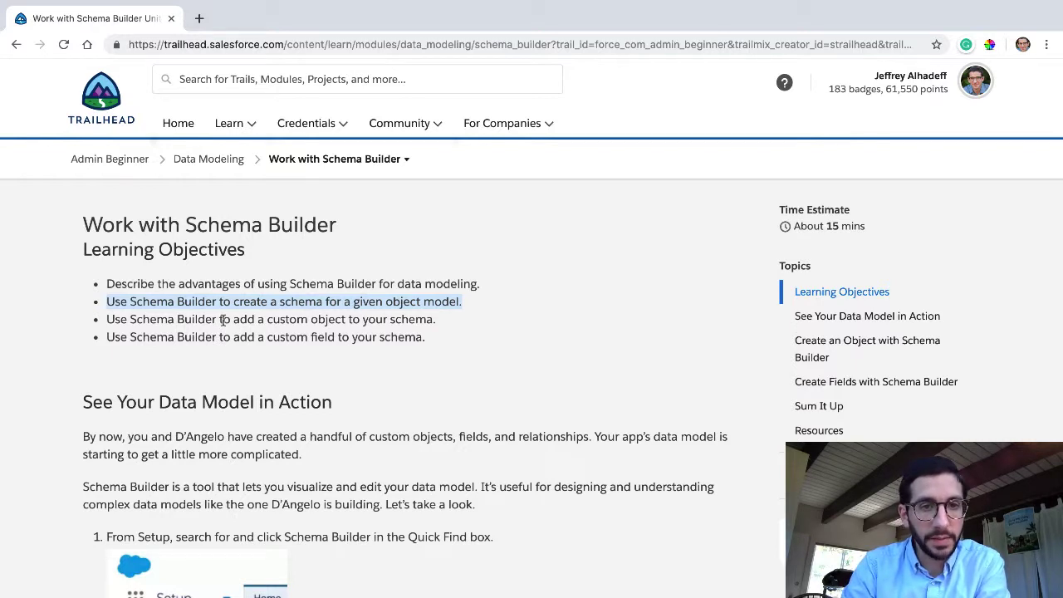
pyautogui.tripleClick(222, 319)
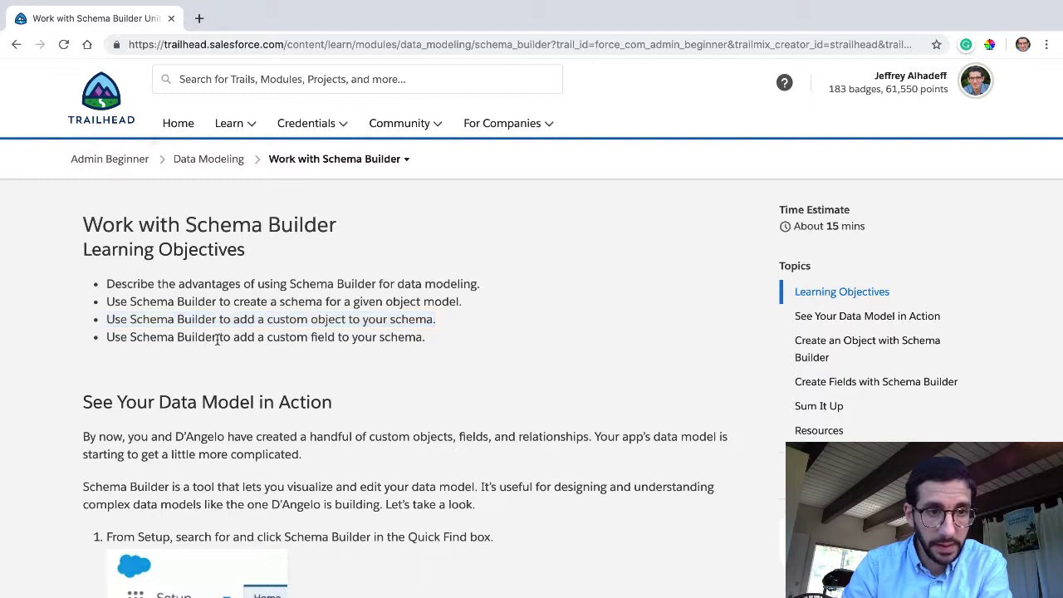
pyautogui.tripleClick(217, 336)
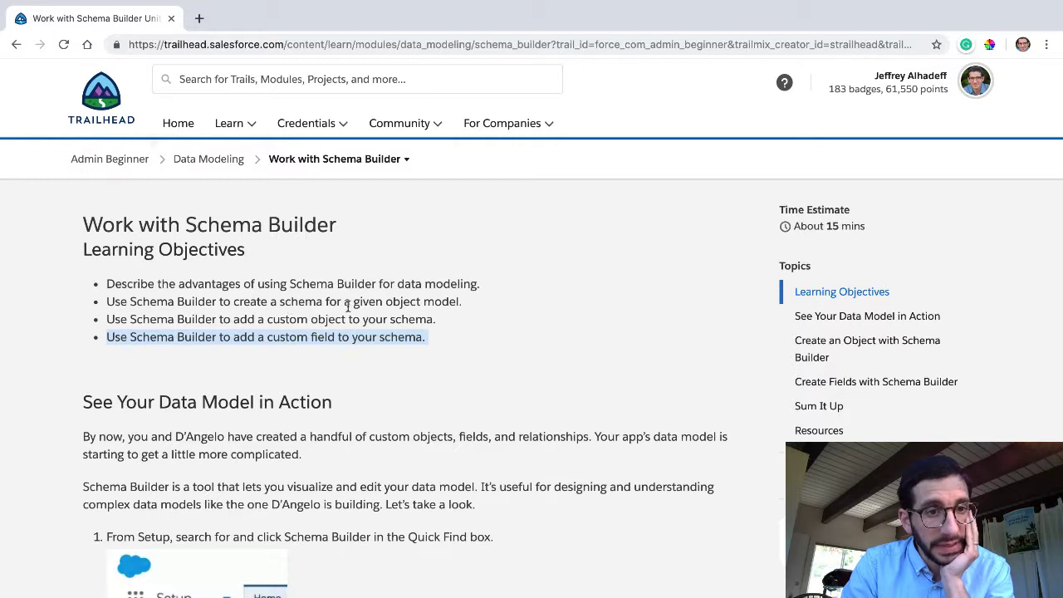
pyautogui.moveTo(235, 324); pyautogui.dragTo(362, 328)
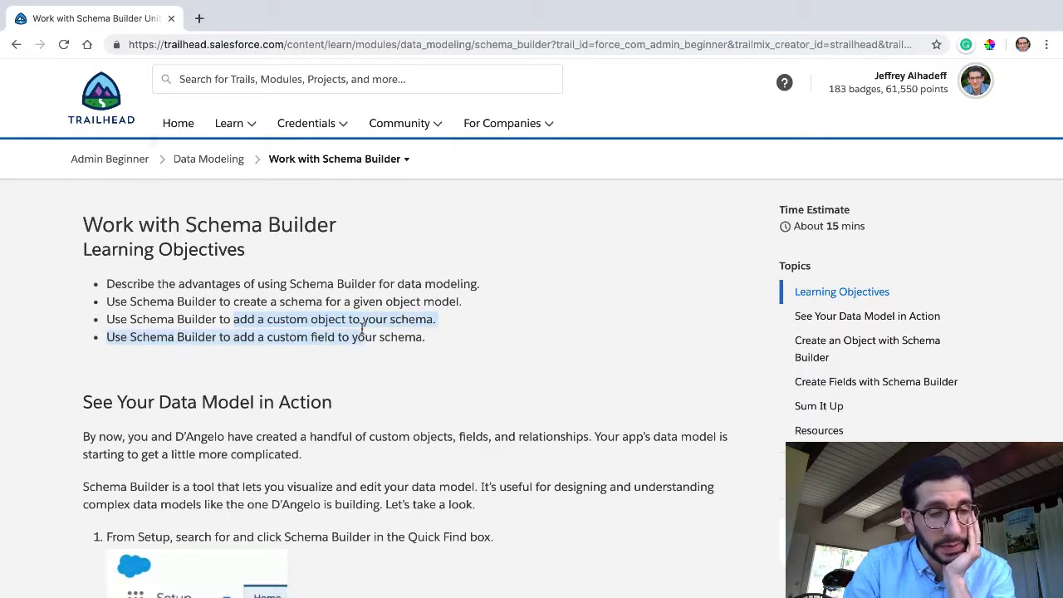
# Read the introduction and first instruction for opening Schema Builder in the See Your Data Model in Action section
pyautogui.scroll(-3, 362, 328)
pyautogui.tripleClick(241, 199)
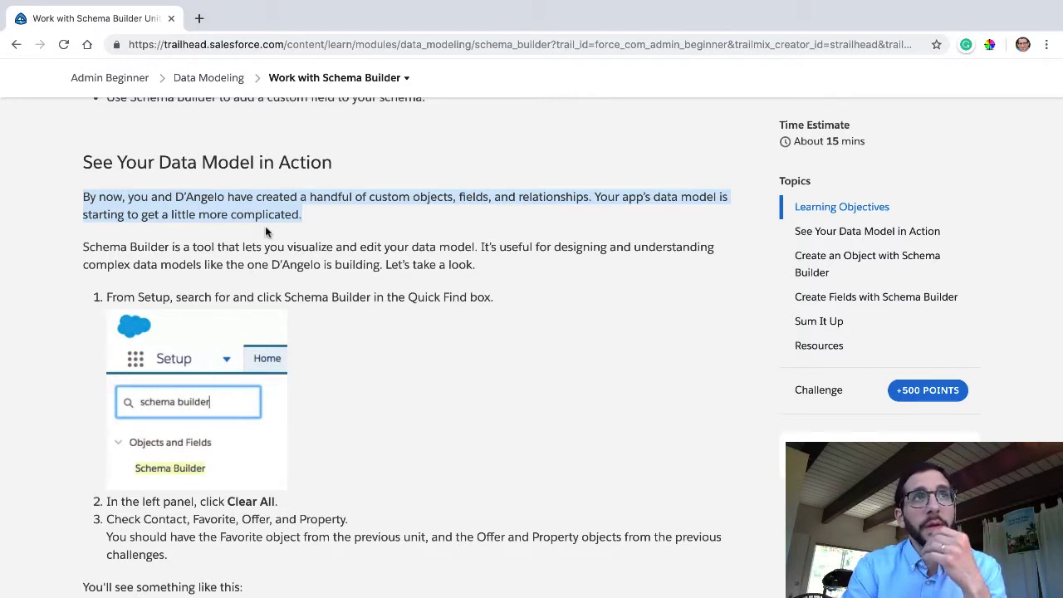
pyautogui.click(346, 239)
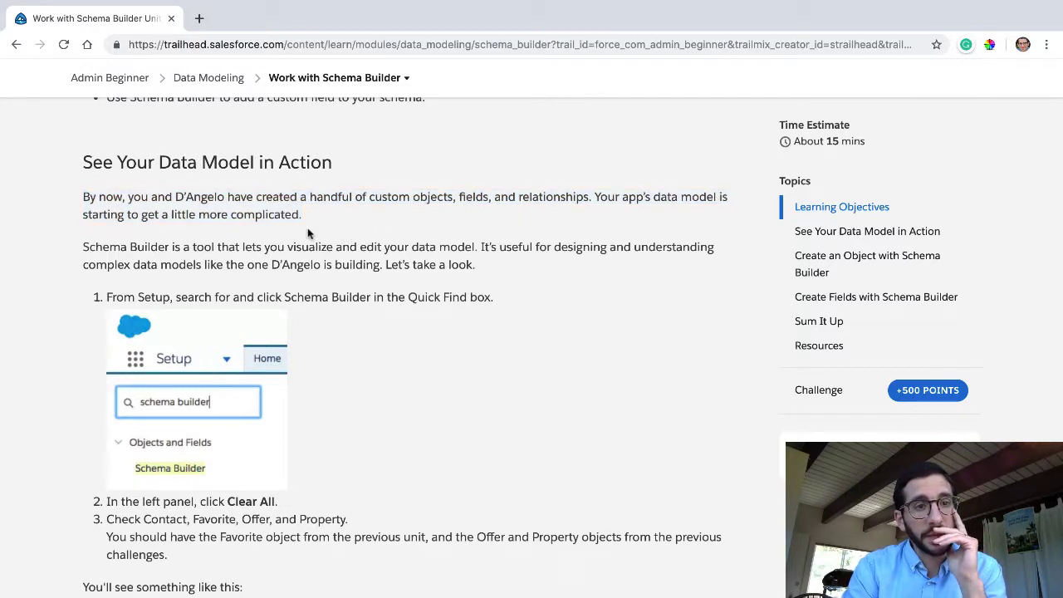
pyautogui.scroll(-1, 305, 256)
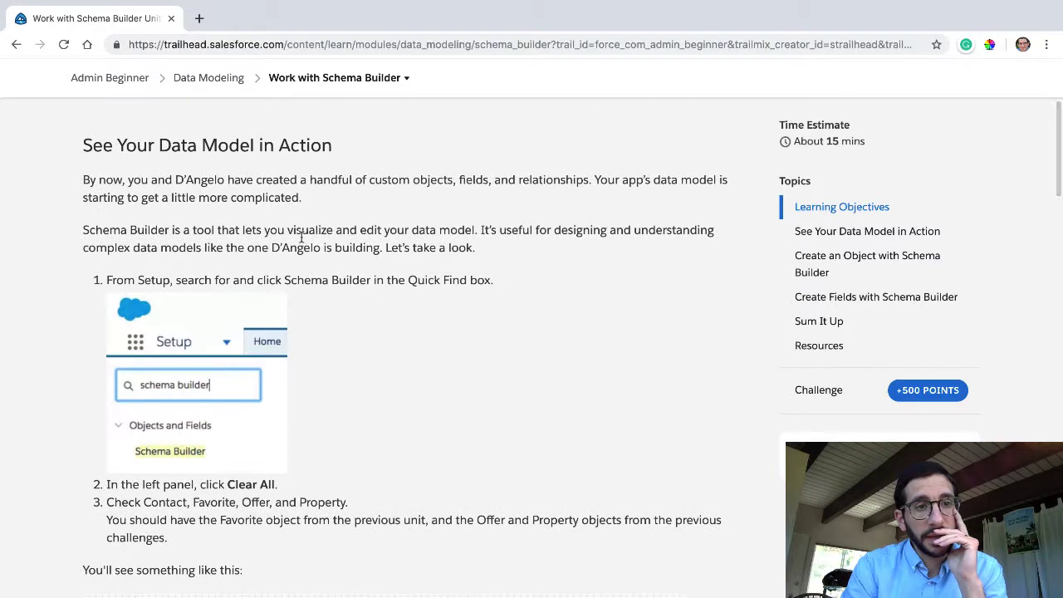
pyautogui.tripleClick(301, 238)
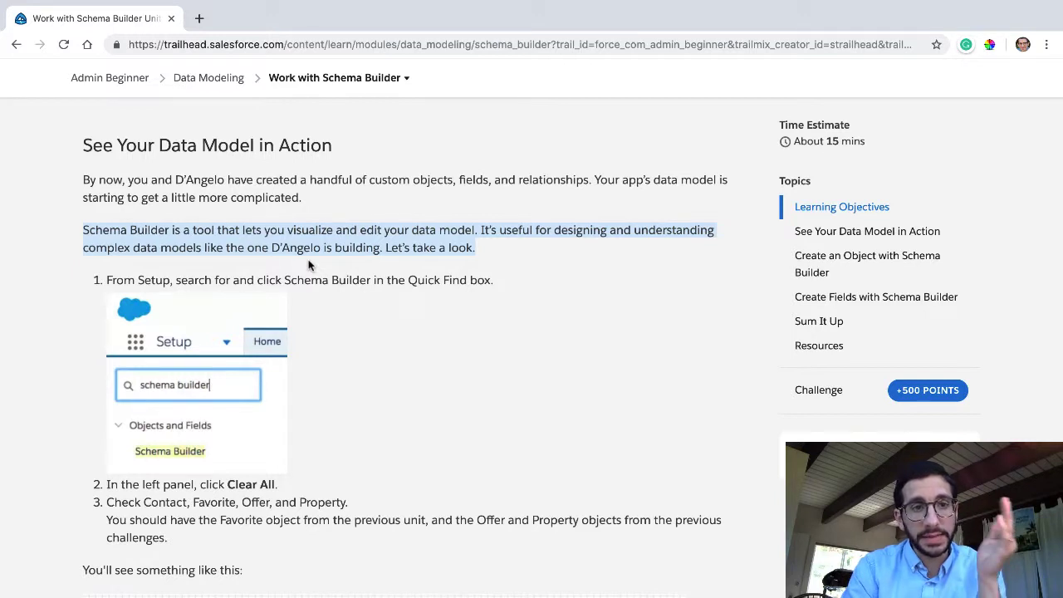
pyautogui.scroll(-1, 308, 264)
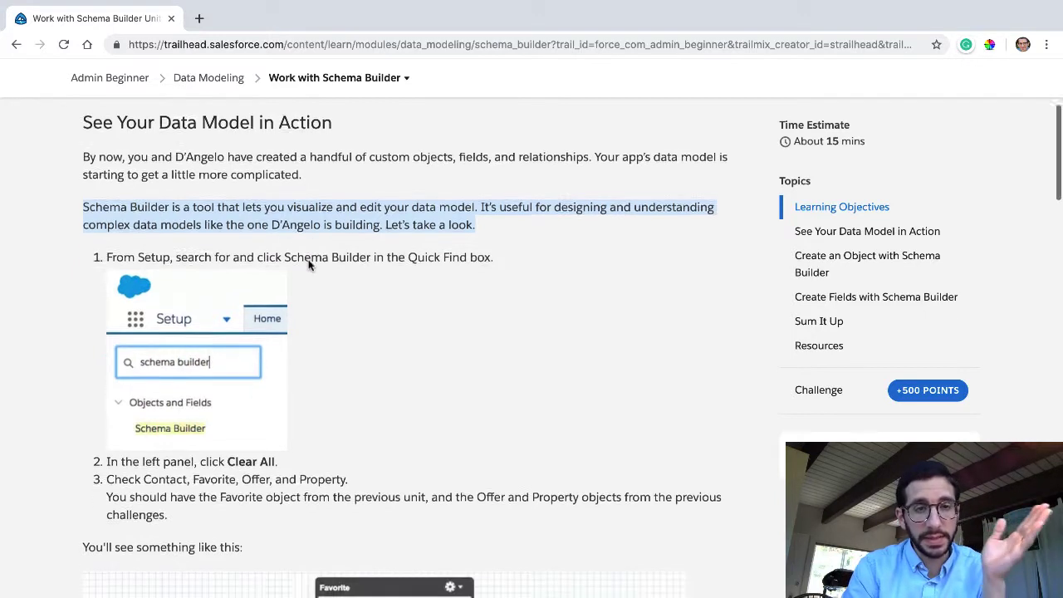
pyautogui.scroll(-3, 308, 264)
pyautogui.doubleClick(307, 220)
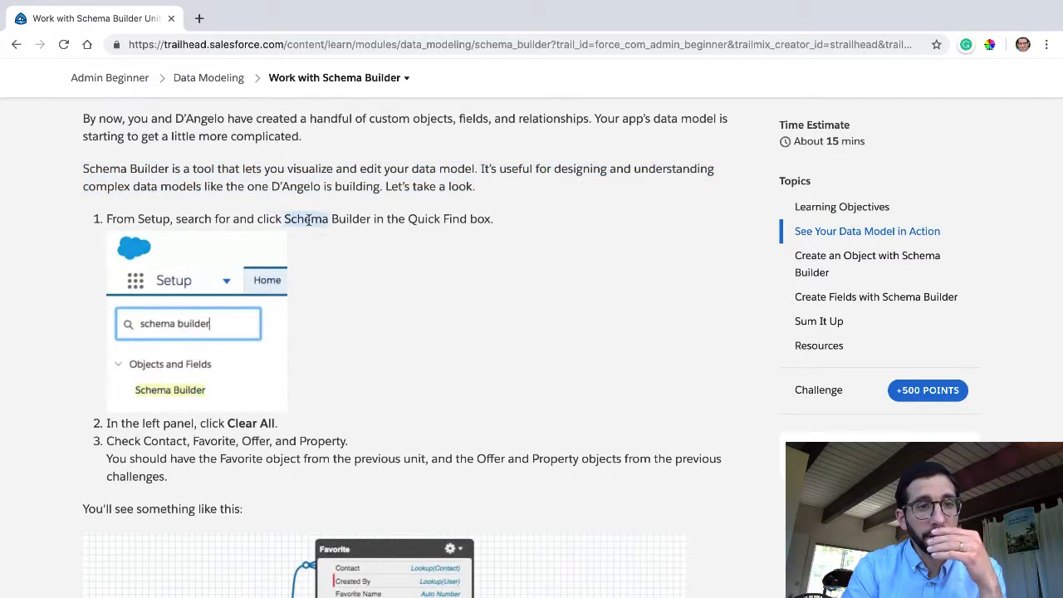
pyautogui.tripleClick(308, 219)
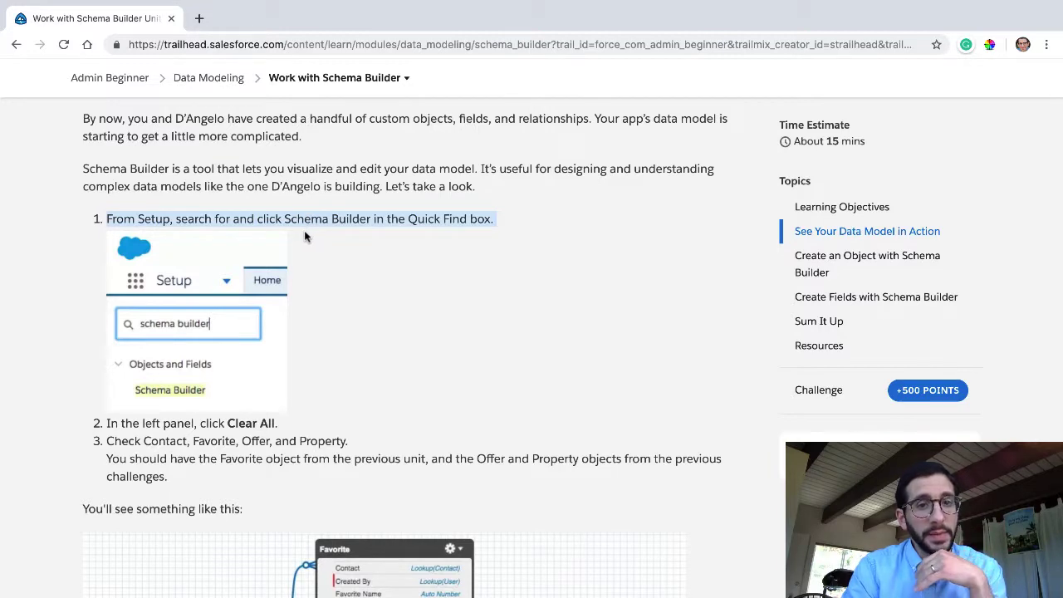
pyautogui.scroll(-15, 304, 236)
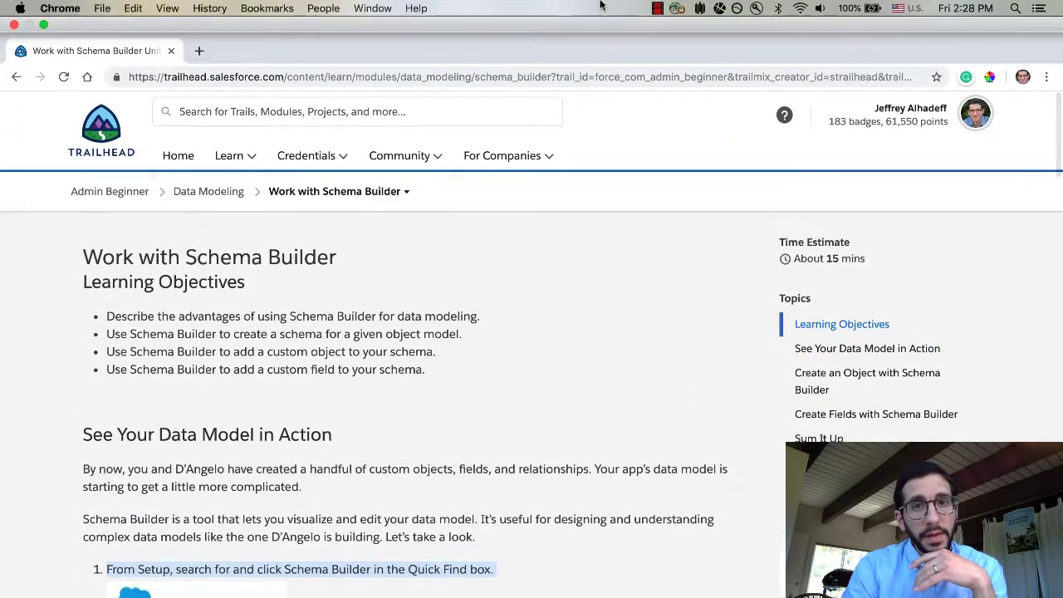
pyautogui.click(660, 7)
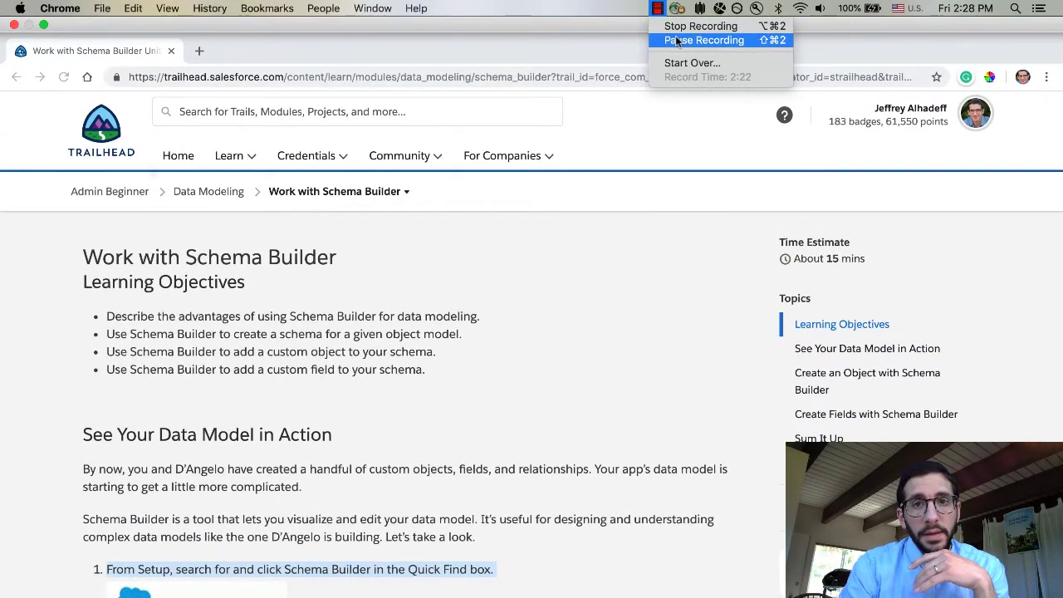
pyautogui.click(704, 40)
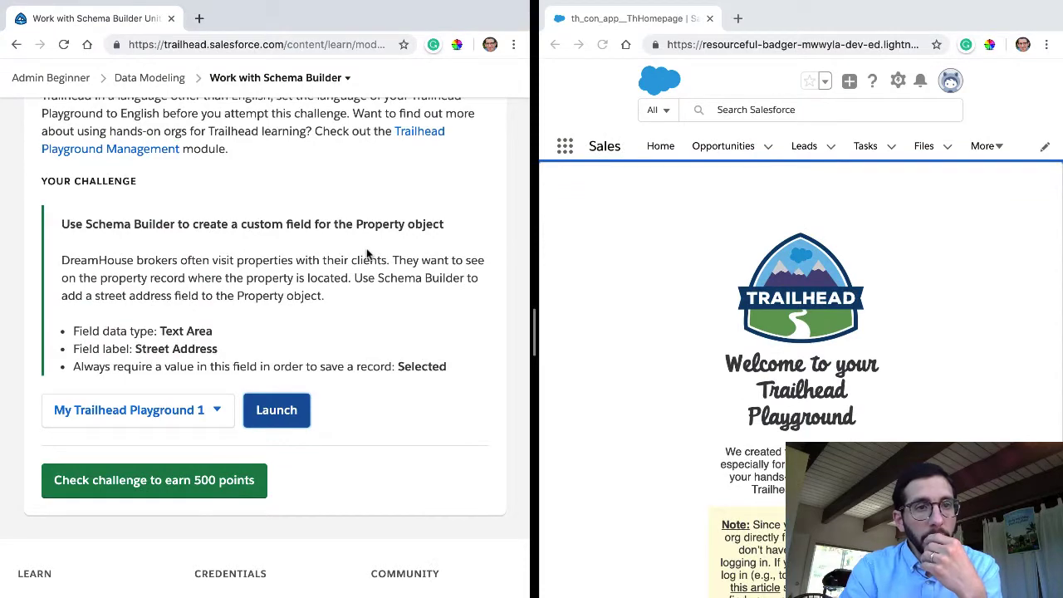
# Return to the numbered Schema Builder instructions in the unit and open Setup in the Trailhead Playground
pyautogui.scroll(20, 366, 253)
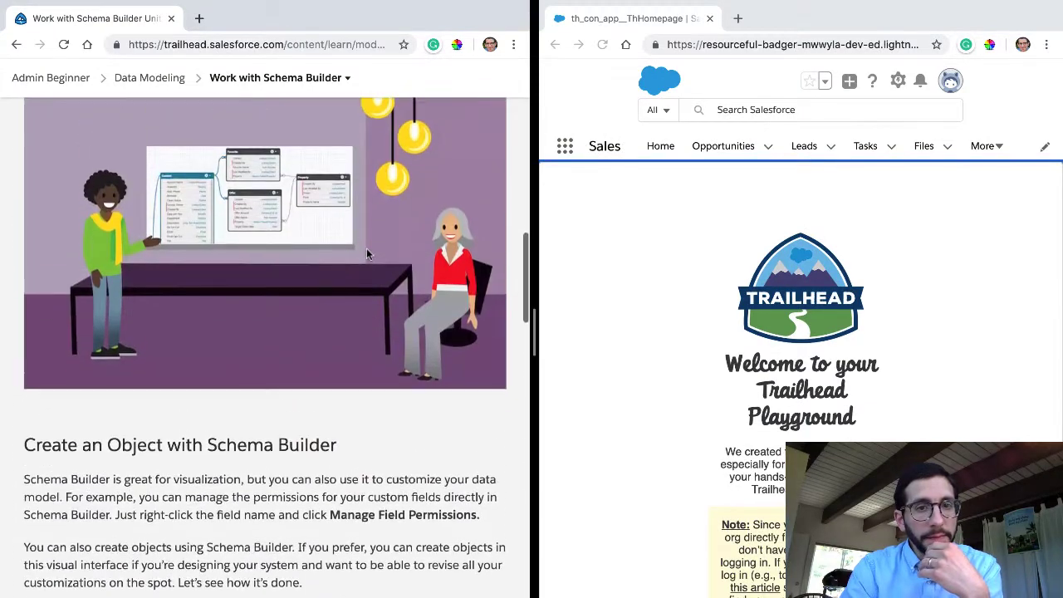
pyautogui.scroll(5, 366, 253)
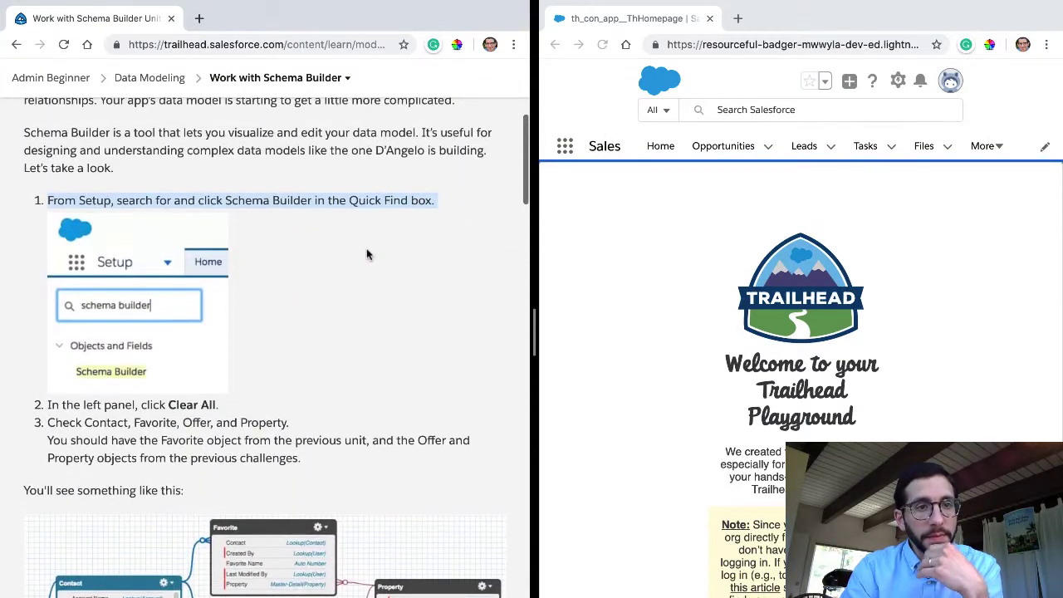
pyautogui.click(983, 145)
pyautogui.click(898, 81)
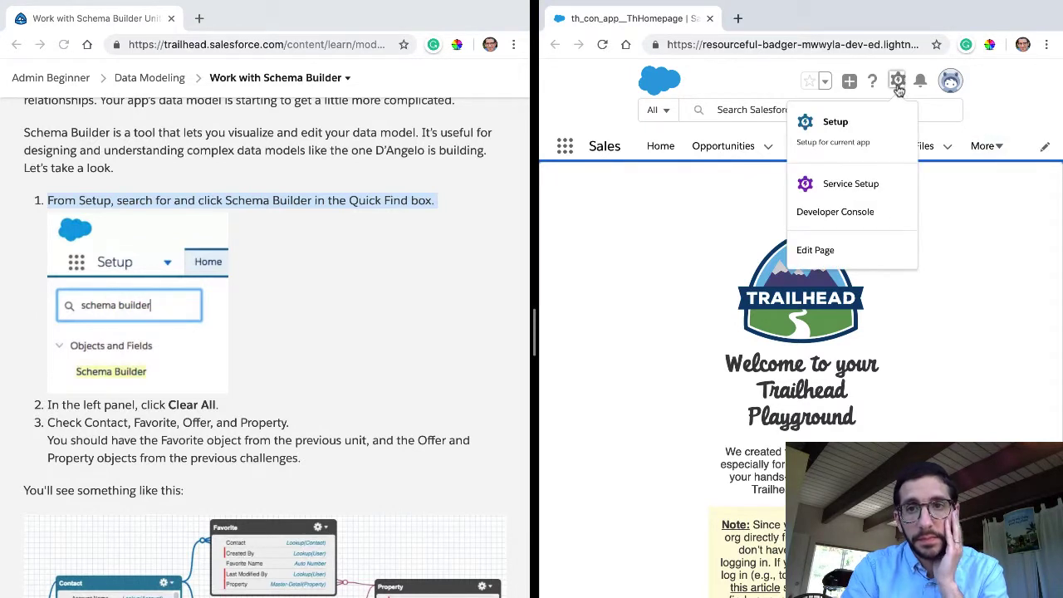
pyautogui.click(878, 123)
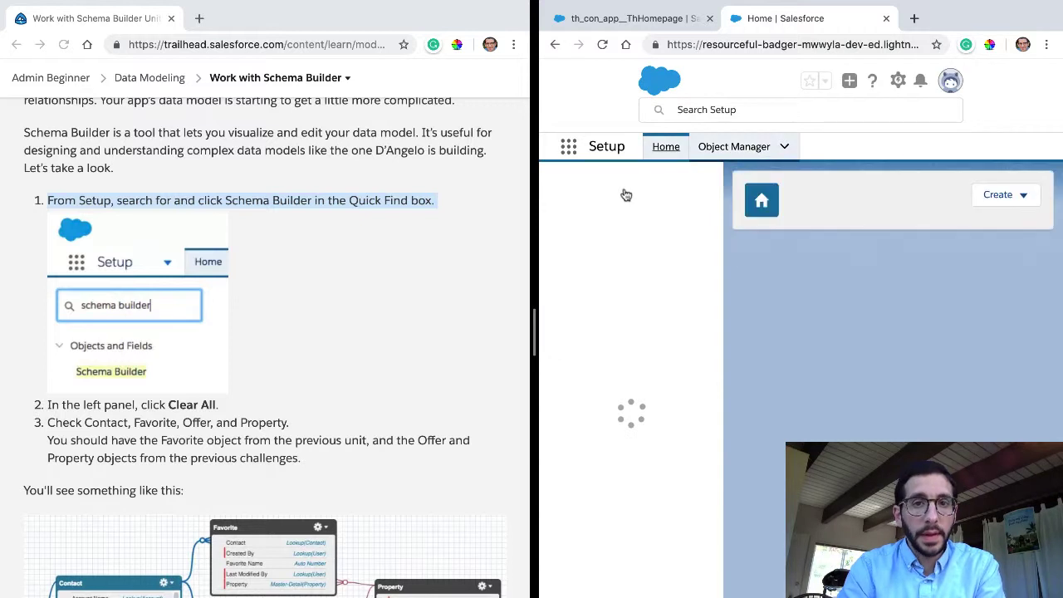
# Search Setup for "schem" and open Schema Builder
pyautogui.click(629, 193)
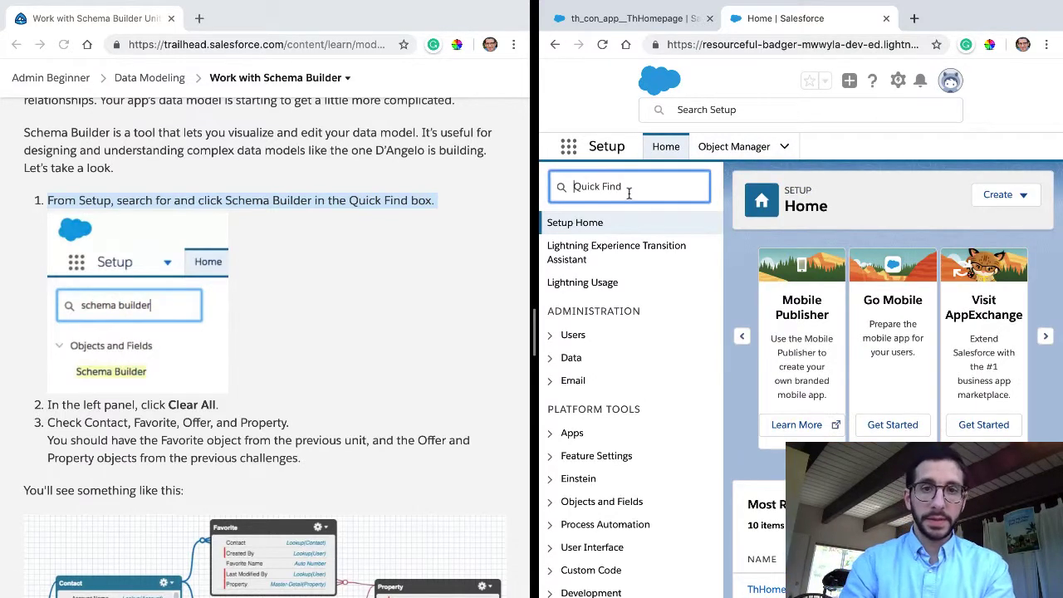
pyautogui.write('sc')
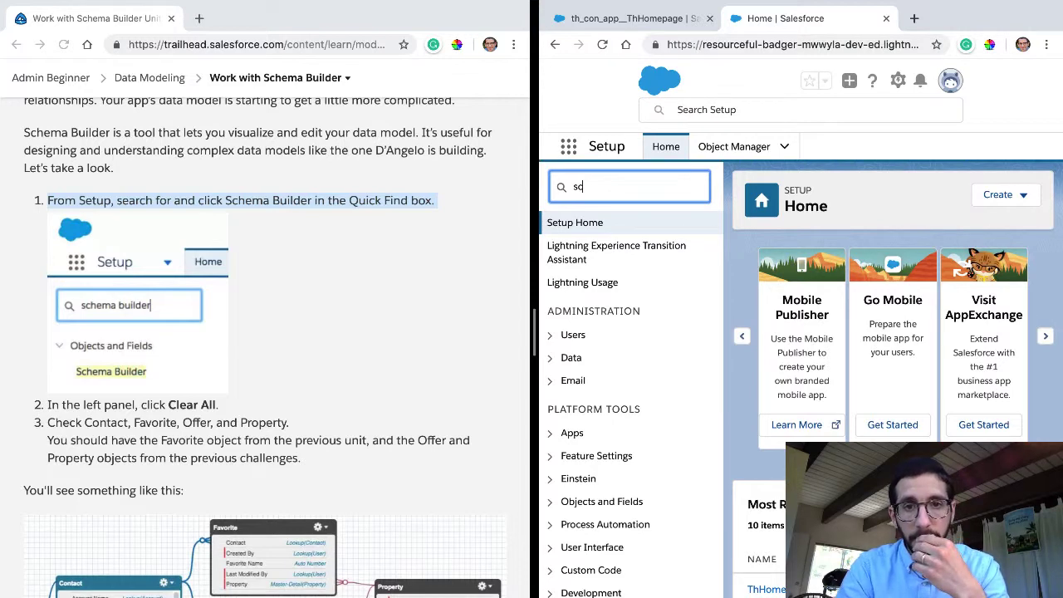
pyautogui.write('hem')
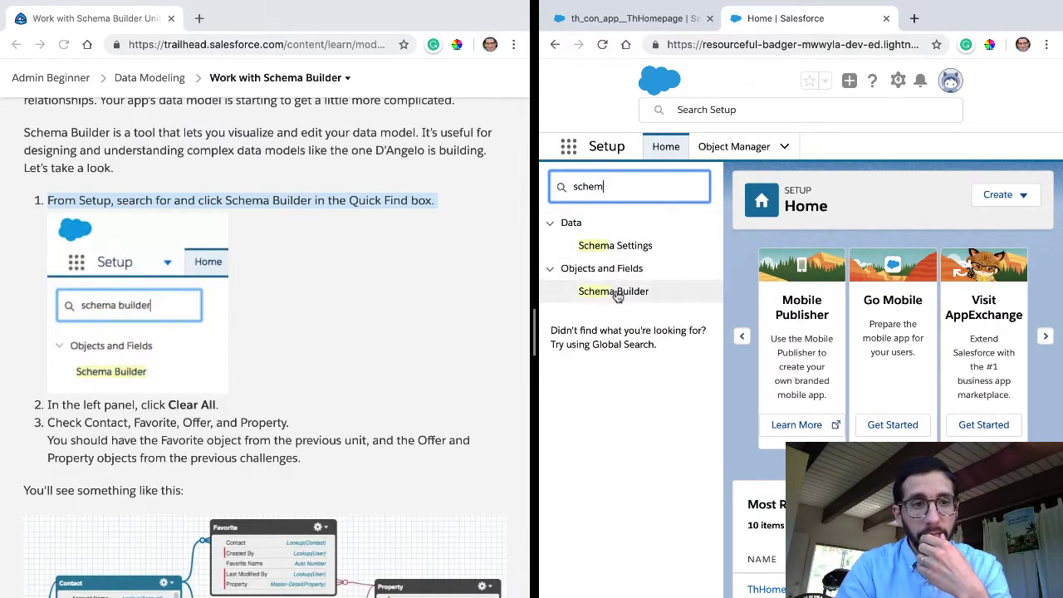
pyautogui.click(617, 294)
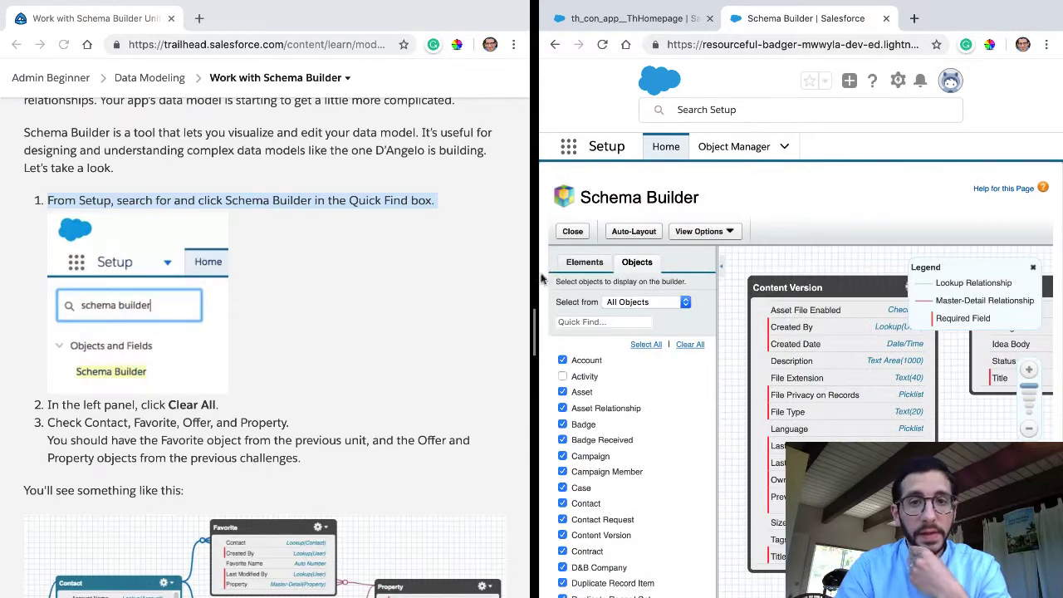
# Widen the Salesforce window in the split view so that the Trailhead page takes about a third of the screen
pyautogui.moveTo(483, 263); pyautogui.dragTo(482, 295)
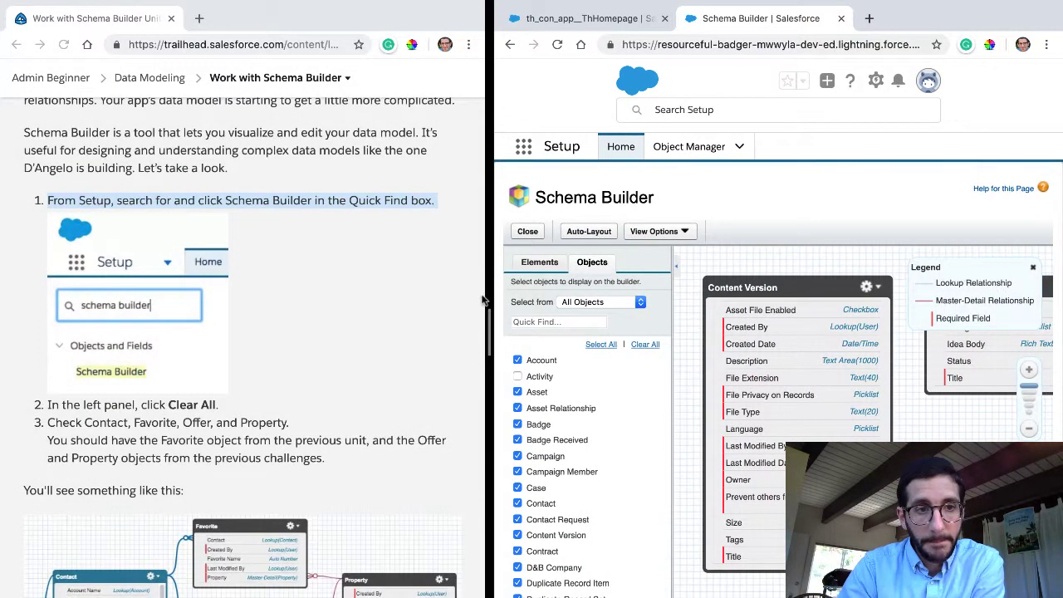
pyautogui.click(483, 296)
pyautogui.moveTo(483, 297); pyautogui.dragTo(349, 303)
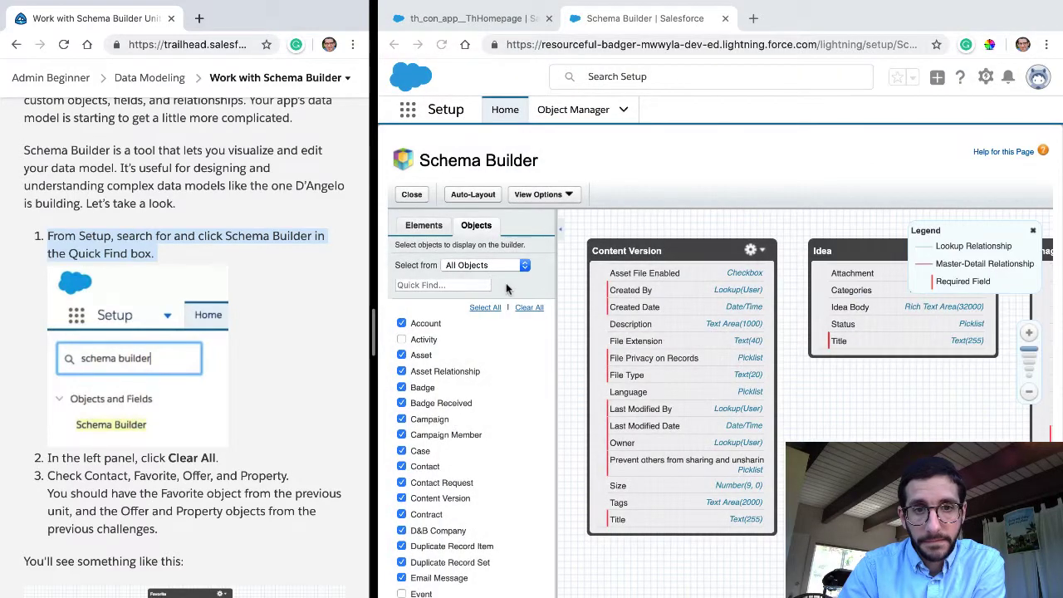
# Clear all displayed objects from the Schema Builder canvas
pyautogui.click(539, 198)
pyautogui.click(551, 203)
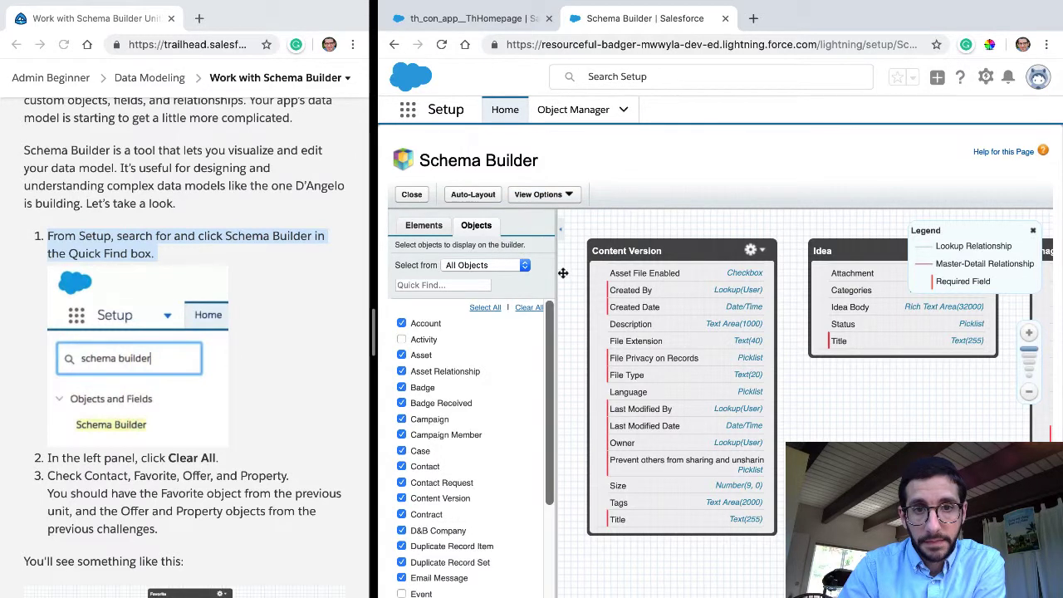
pyautogui.click(528, 308)
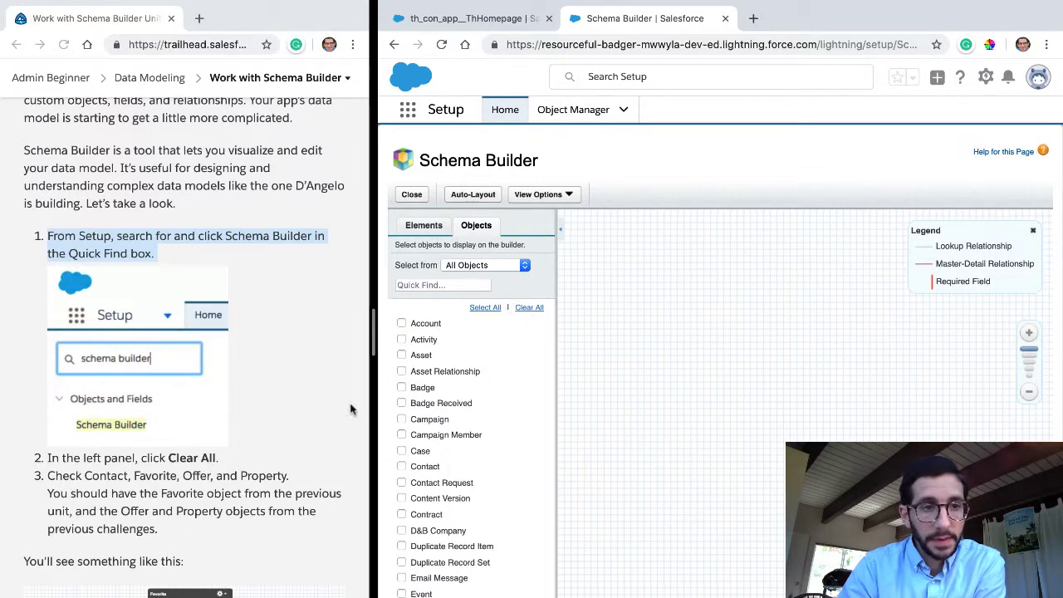
# Select the Contact, Favorite, Offer and Property objects for display in Schema Builder
pyautogui.scroll(-4, 352, 408)
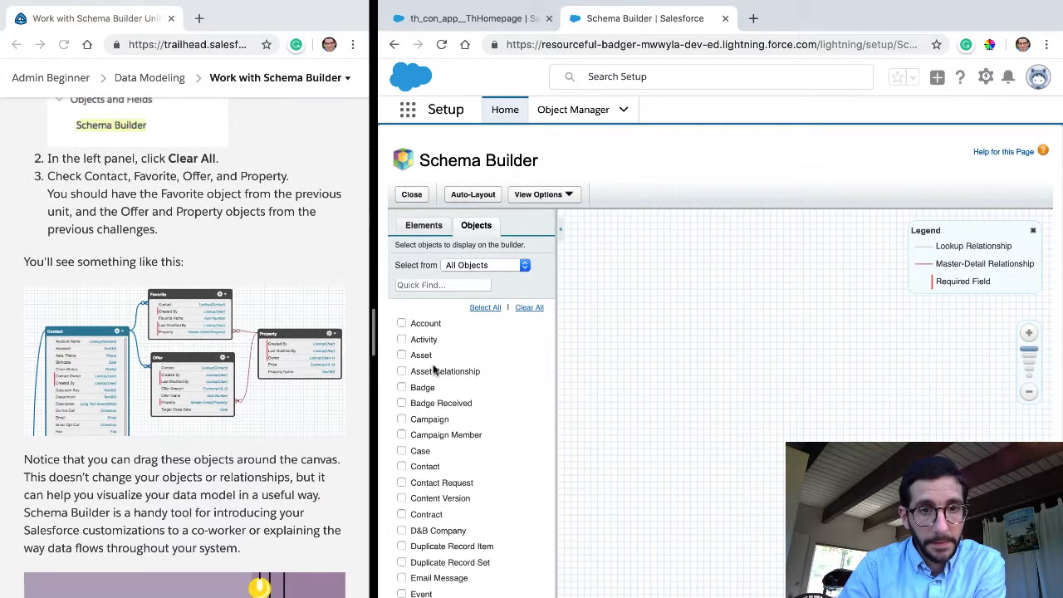
pyautogui.scroll(-5, 433, 370)
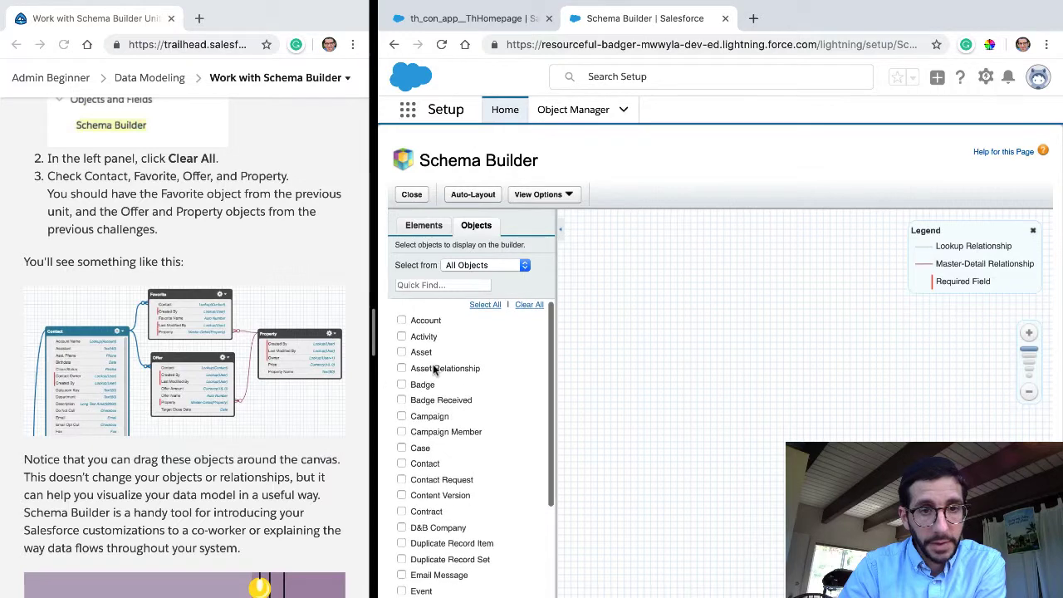
pyautogui.click(424, 367)
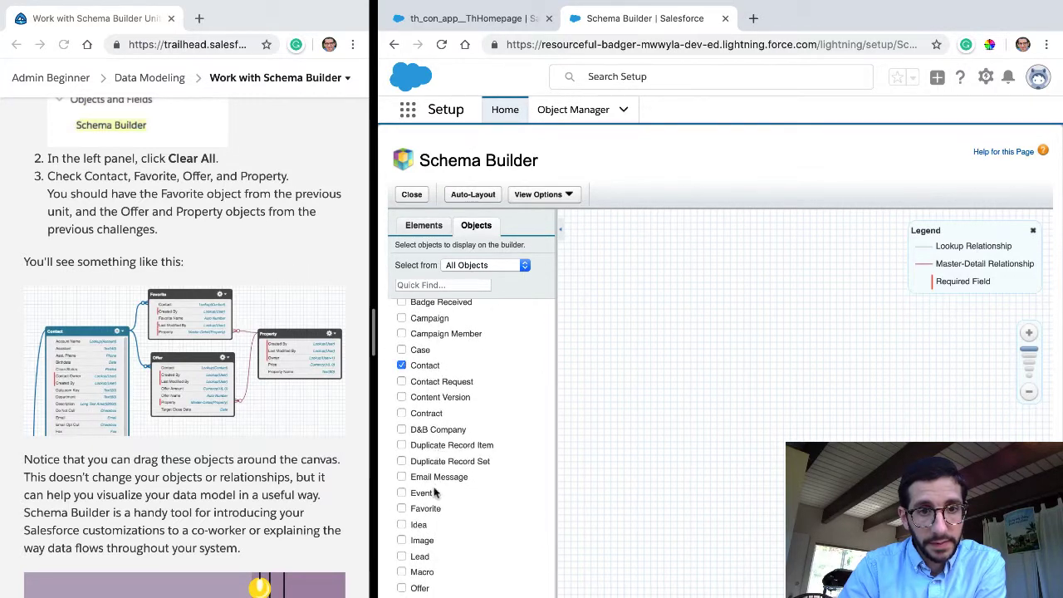
pyautogui.click(432, 509)
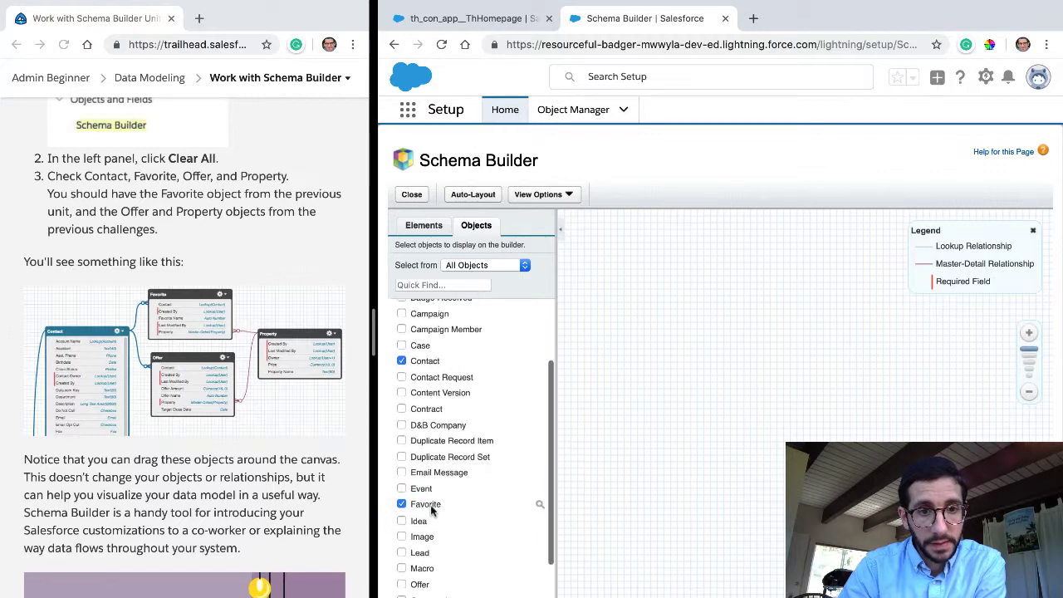
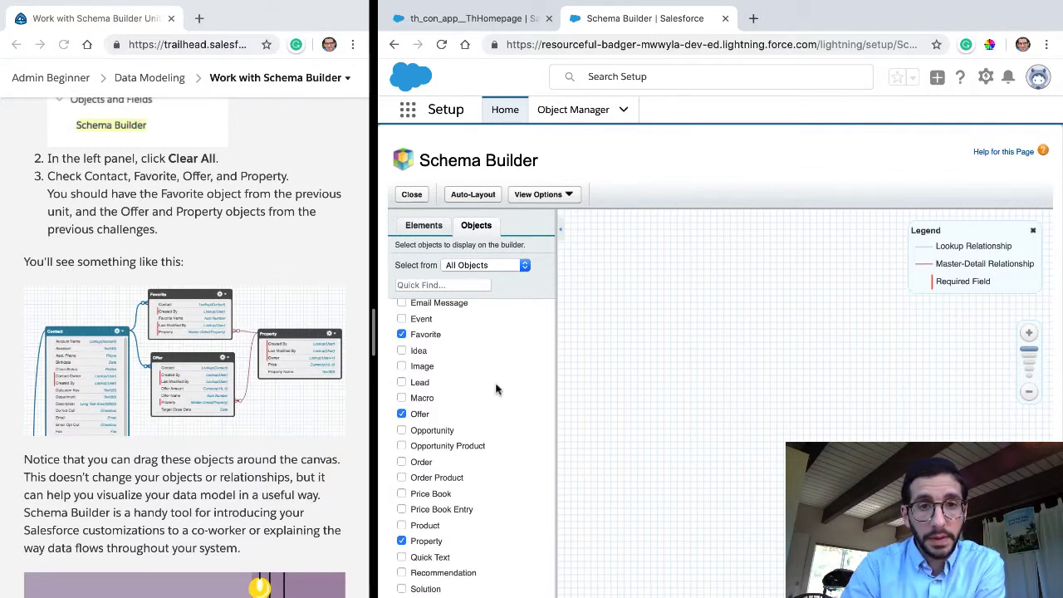
# Filter the object list to Selected Objects
pyautogui.click(506, 267)
pyautogui.click(505, 275)
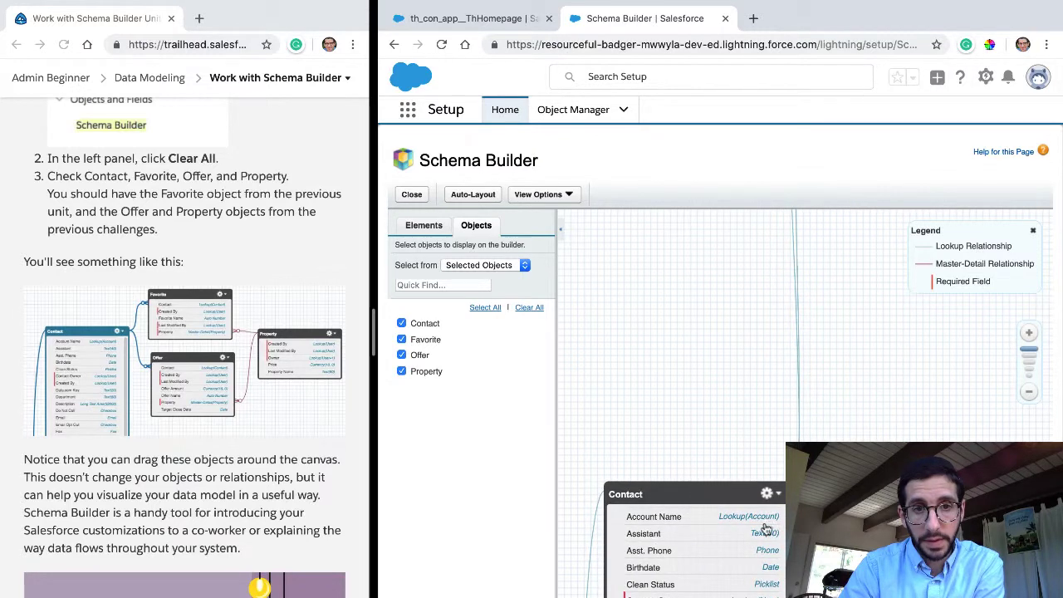
# Move the Offer object on the canvas to the right of the Contact object
pyautogui.moveTo(631, 565); pyautogui.dragTo(645, 309)
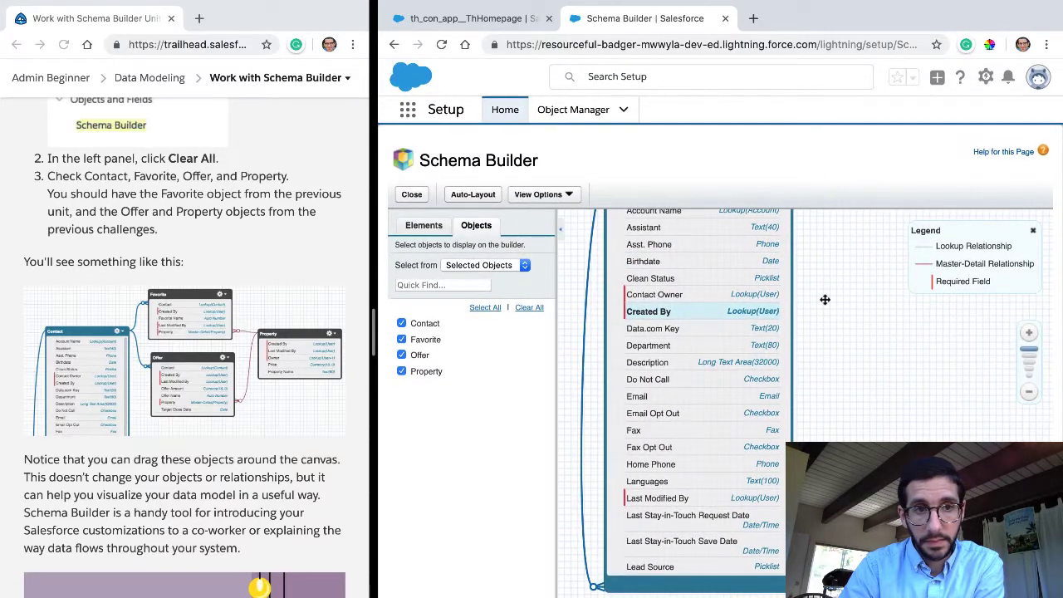
pyautogui.scroll(-5, 825, 299)
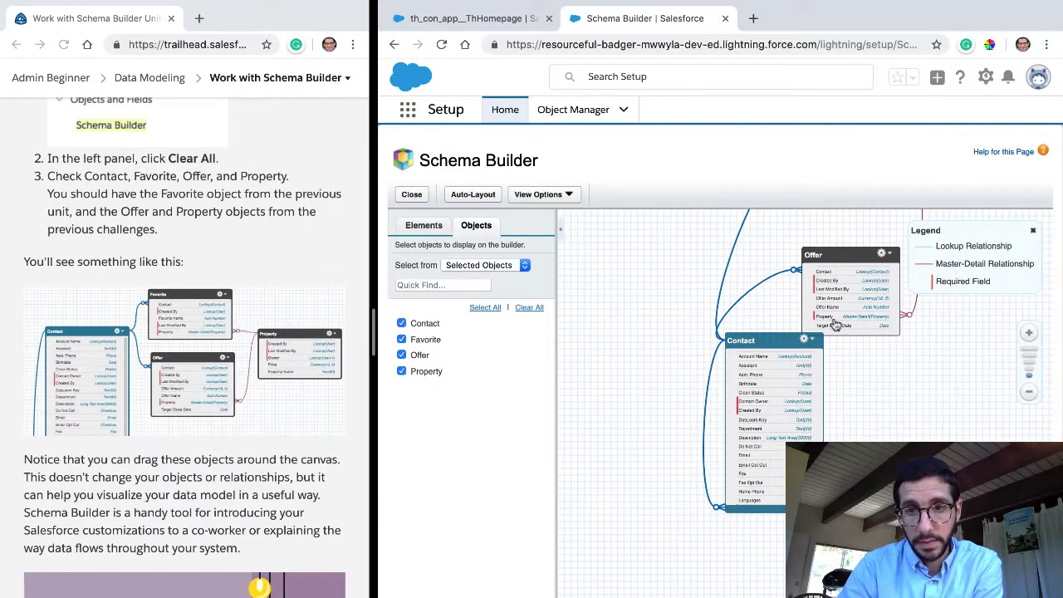
pyautogui.moveTo(836, 324); pyautogui.dragTo(917, 426)
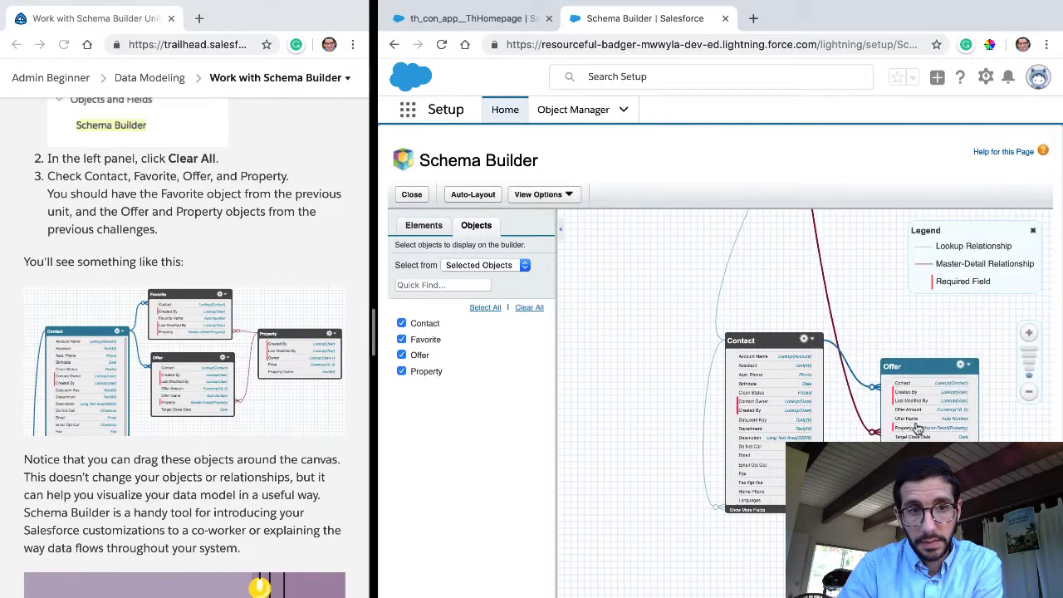
# Move the Favorite object down the canvas so that it sits just above the Offer object
pyautogui.scroll(3, 917, 427)
pyautogui.scroll(-3, 917, 426)
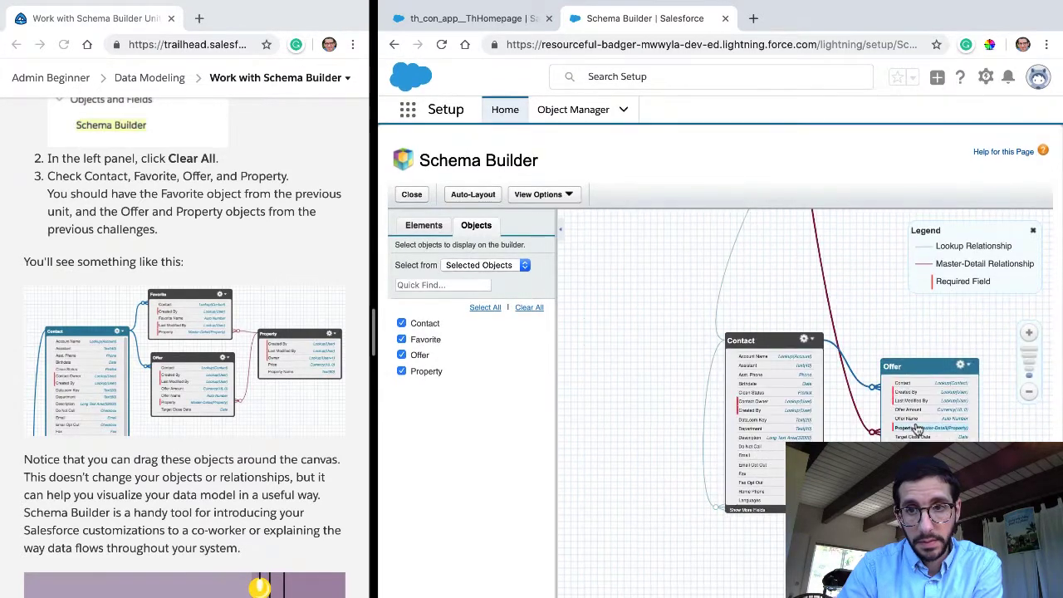
pyautogui.scroll(3, 876, 299)
pyautogui.scroll(-3, 876, 295)
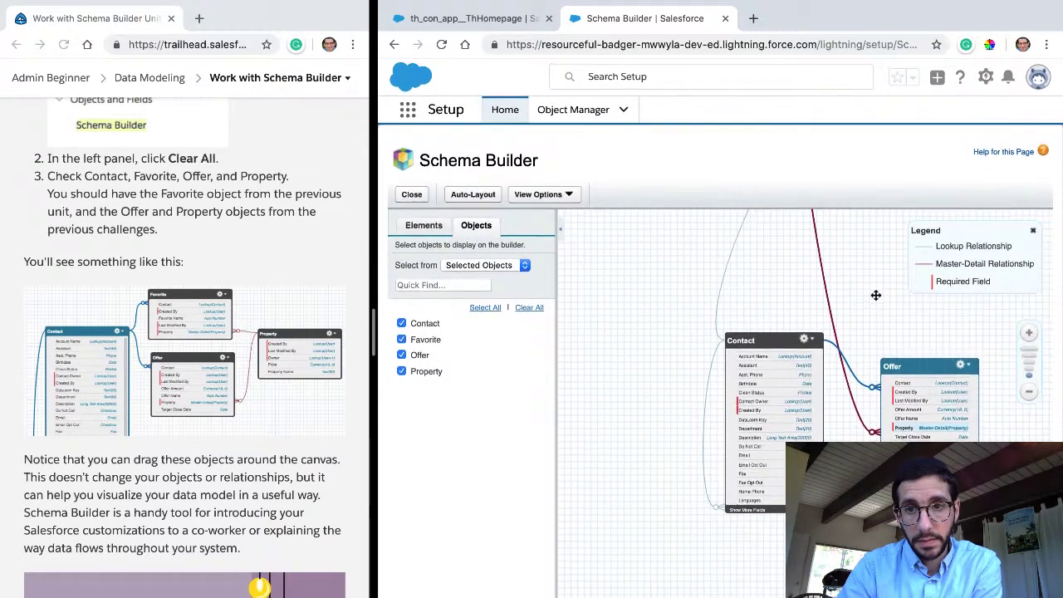
pyautogui.scroll(3, 876, 295)
pyautogui.moveTo(834, 358); pyautogui.dragTo(945, 472)
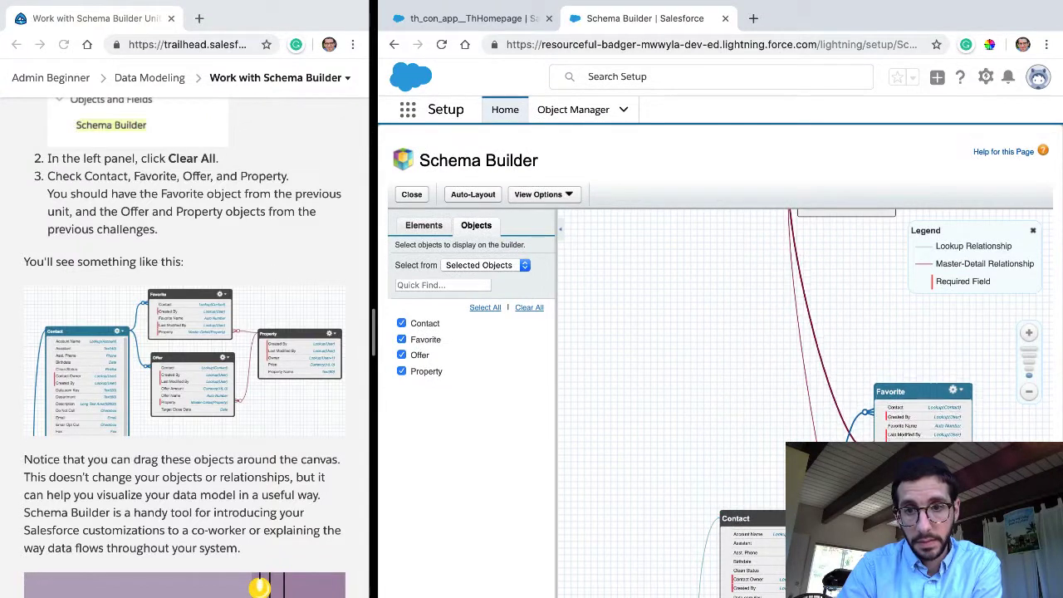
pyautogui.moveTo(914, 392); pyautogui.dragTo(920, 445)
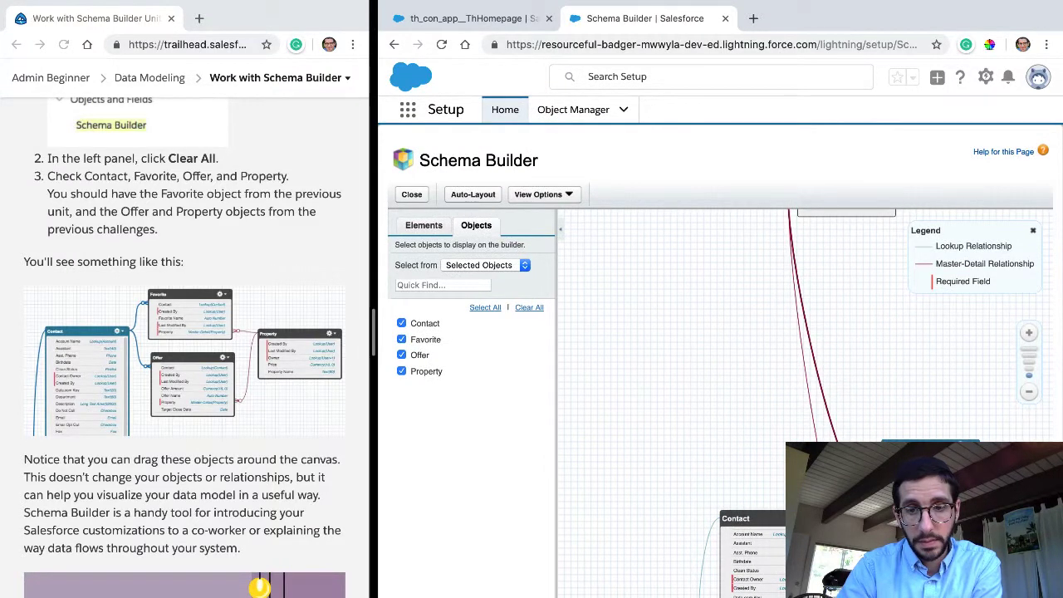
# Move the Property object to the right of the Favorite and Offer objects
pyautogui.moveTo(661, 516); pyautogui.dragTo(509, 579)
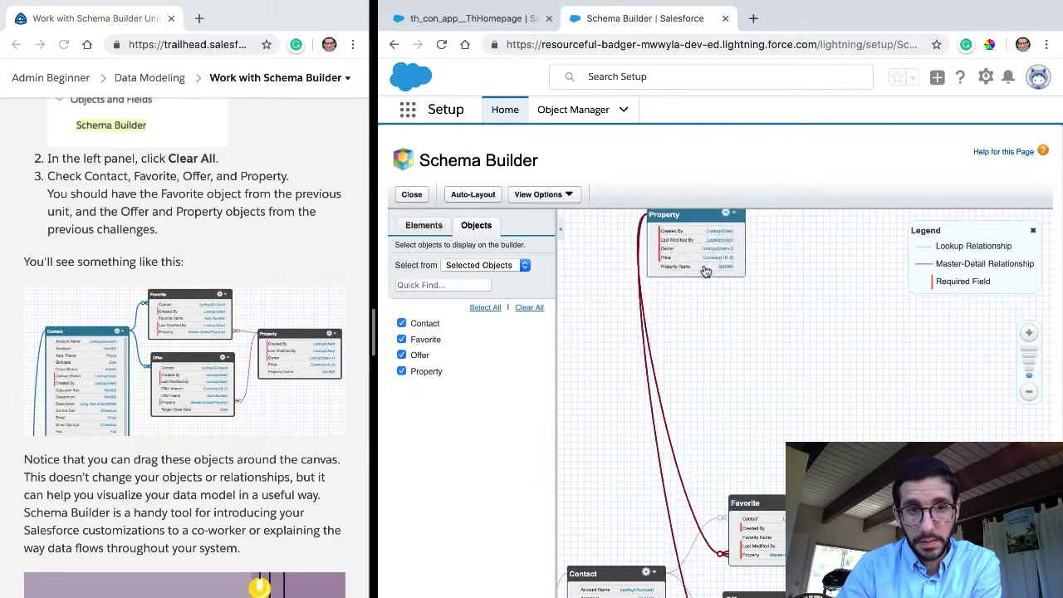
pyautogui.moveTo(706, 272); pyautogui.dragTo(881, 499)
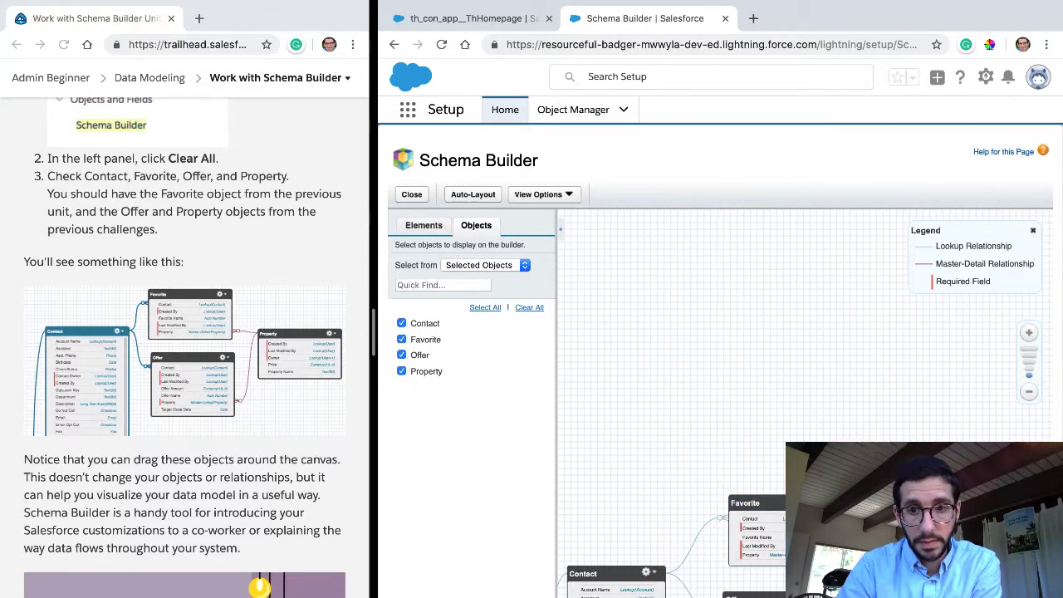
pyautogui.moveTo(830, 465); pyautogui.dragTo(846, 273)
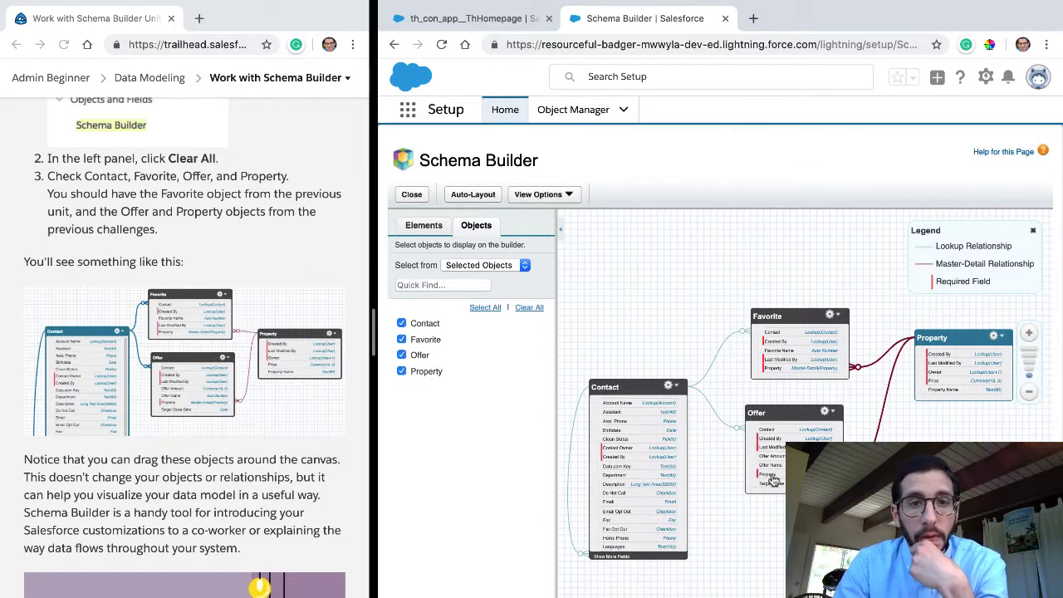
# Inspect the relationship lines of the Contact, Favorite and Property objects, including the link from Favorite to Property
pyautogui.click(613, 431)
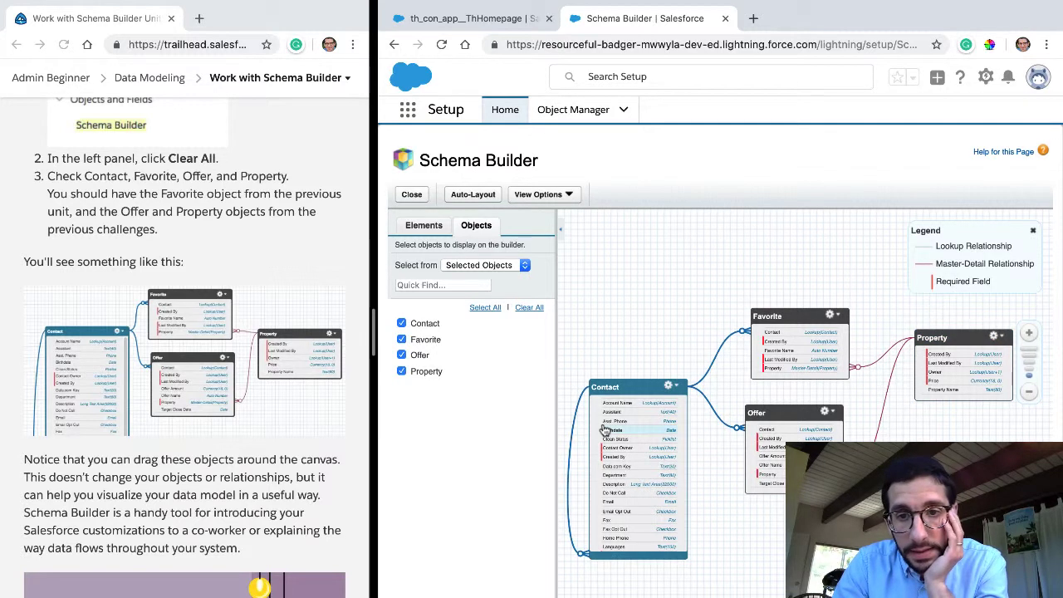
pyautogui.click(785, 352)
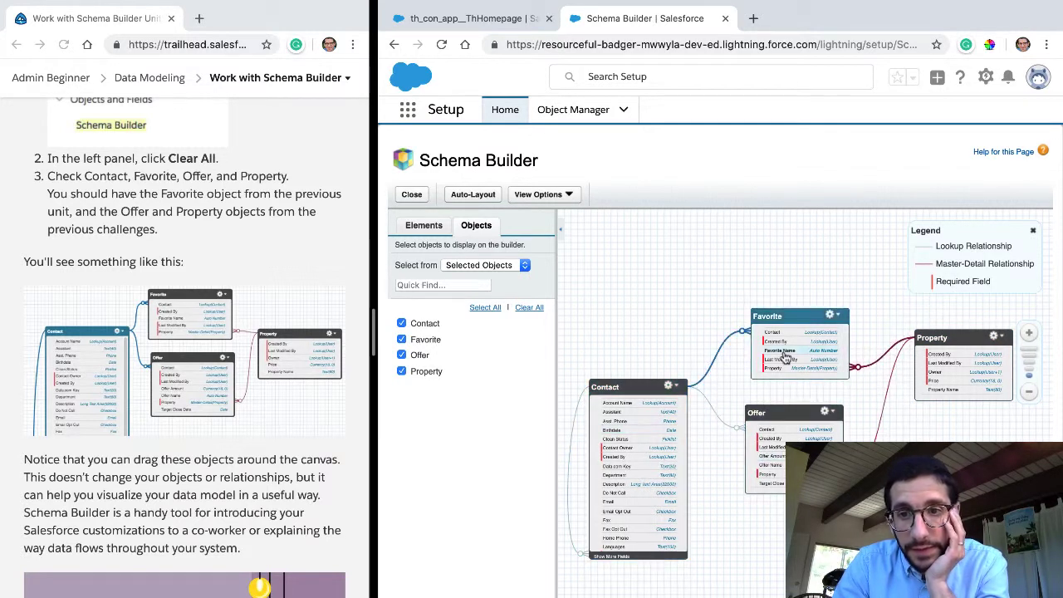
pyautogui.click(941, 332)
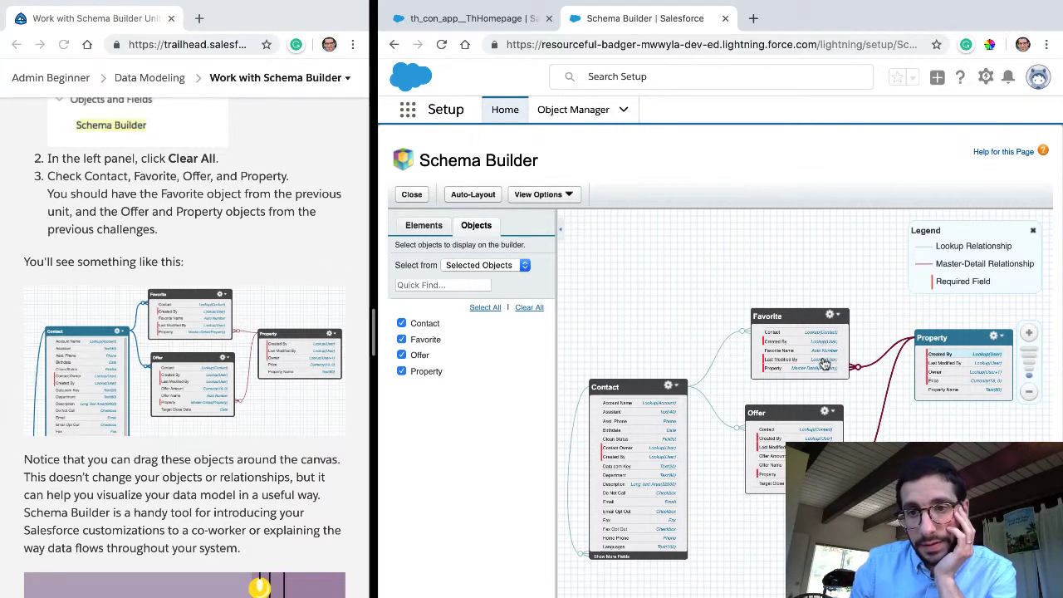
pyautogui.moveTo(878, 358)
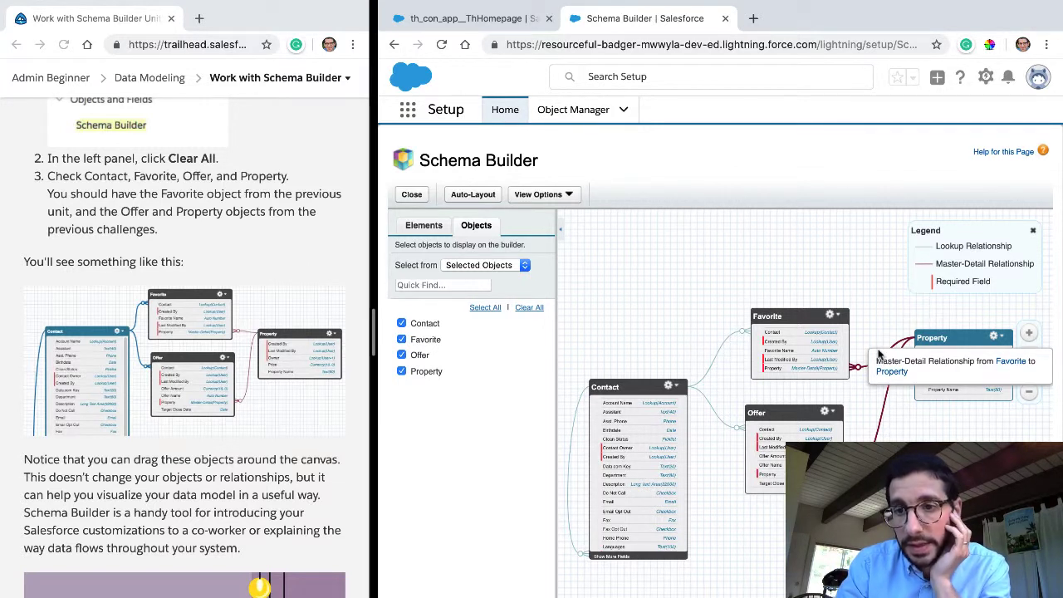
pyautogui.moveTo(887, 397)
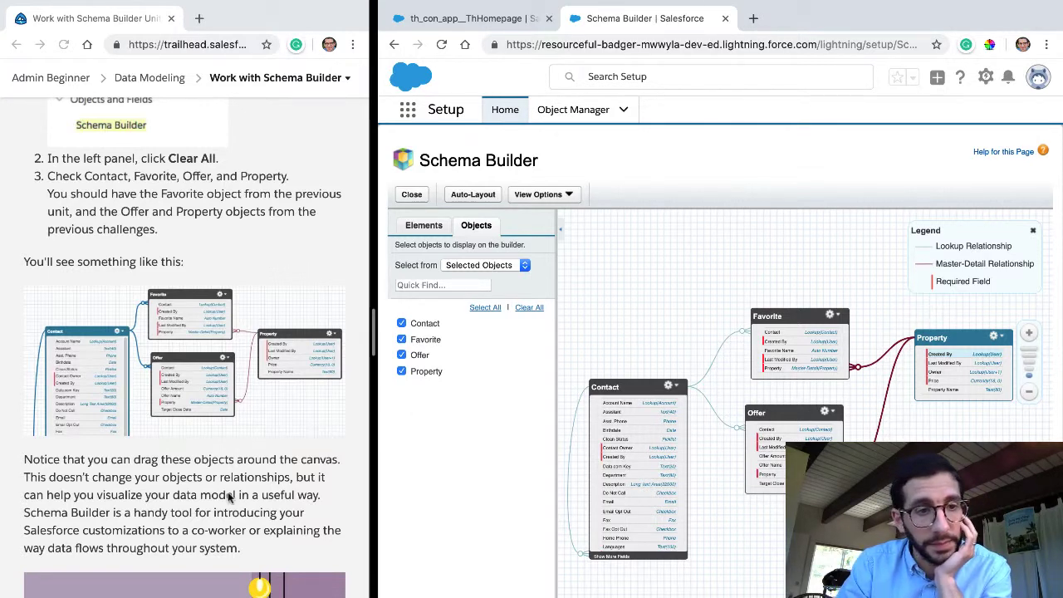
# Read the Trailhead text on visualizing the data model and managing custom field permissions in Schema Builder
pyautogui.scroll(-3, 221, 499)
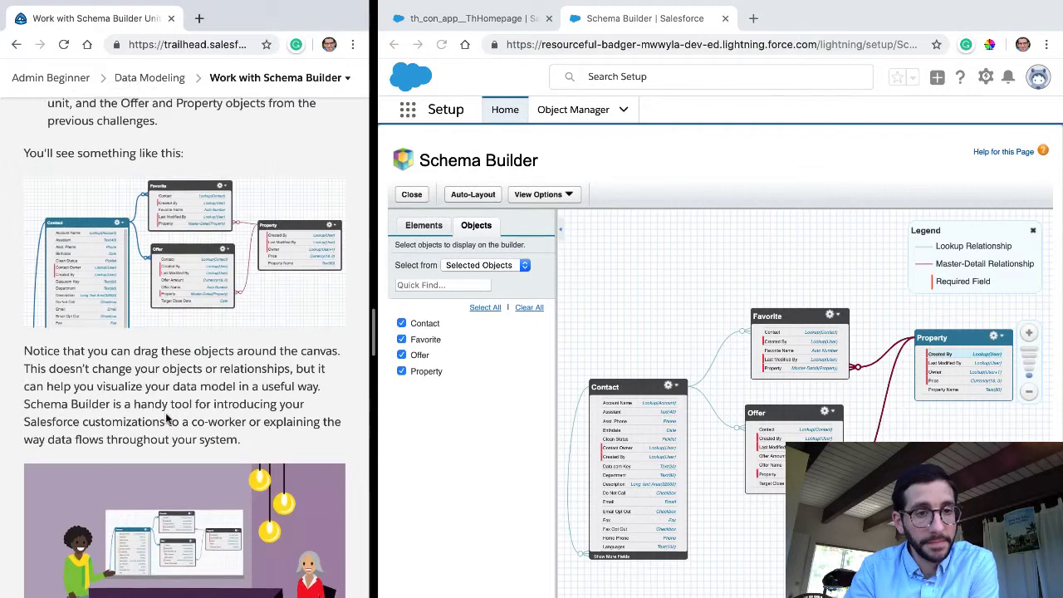
pyautogui.scroll(-5, 166, 418)
pyautogui.scroll(-2, 165, 418)
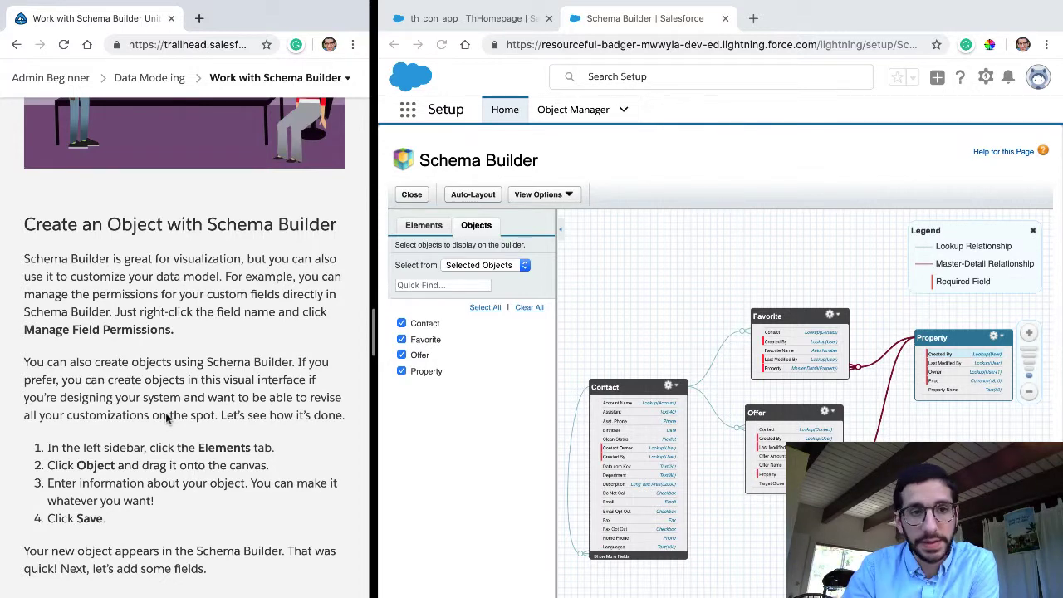
pyautogui.tripleClick(177, 264)
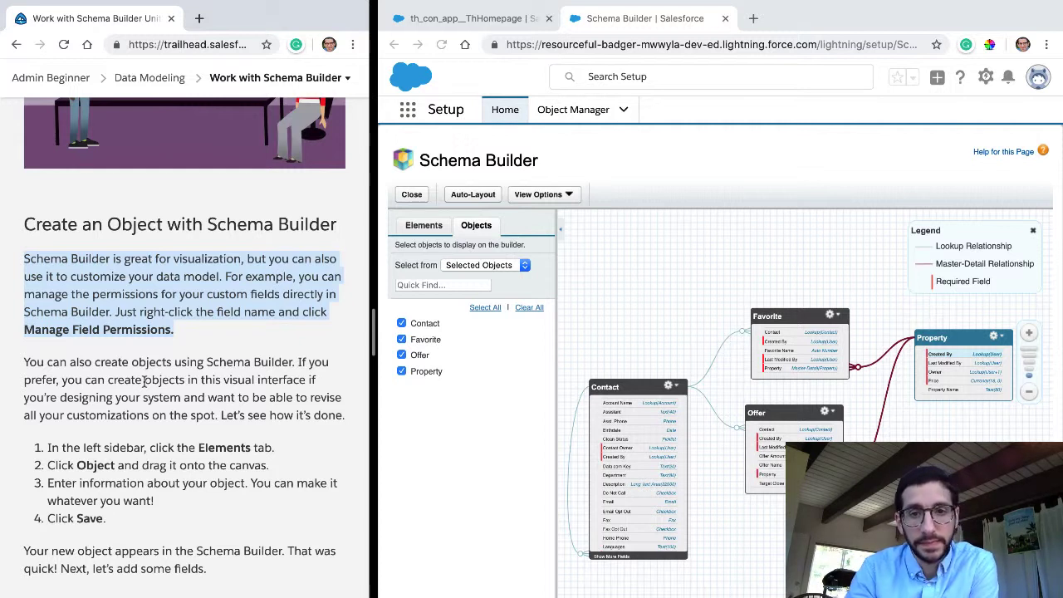
# Examine the Offer Amount field of the Offer object to check its available field options
pyautogui.click(1029, 331)
pyautogui.click(804, 437)
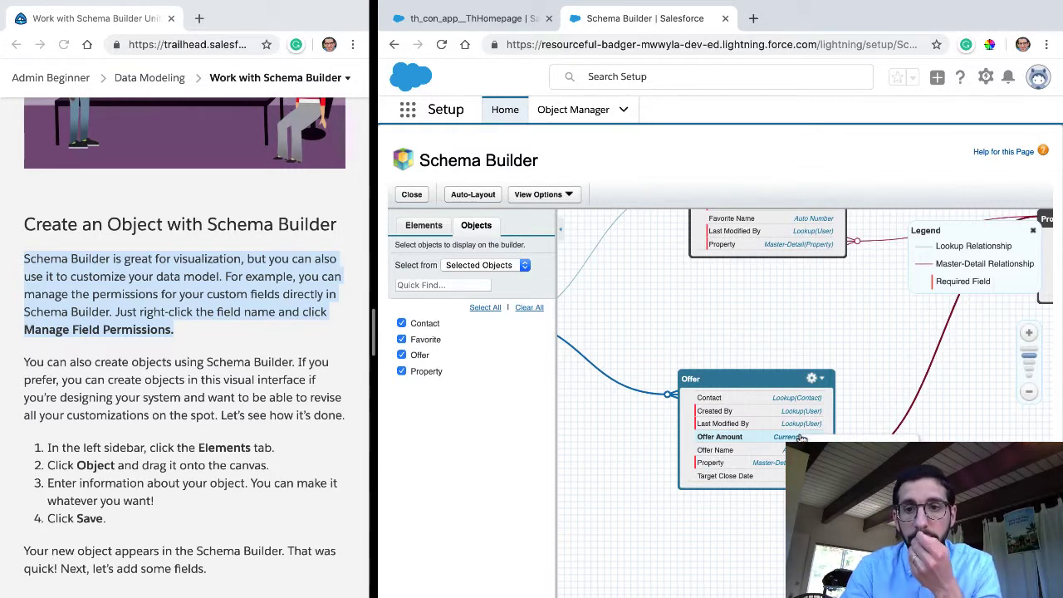
pyautogui.click(719, 437)
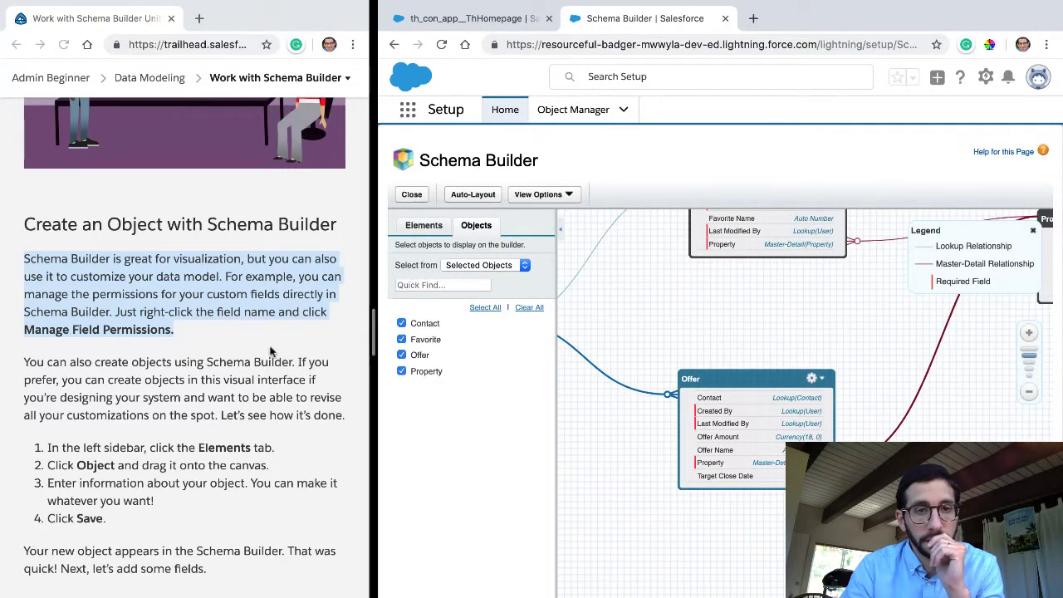
# Read the Trailhead paragraph and numbered instructions on creating objects with Schema Builder
pyautogui.click(243, 359)
pyautogui.tripleClick(244, 359)
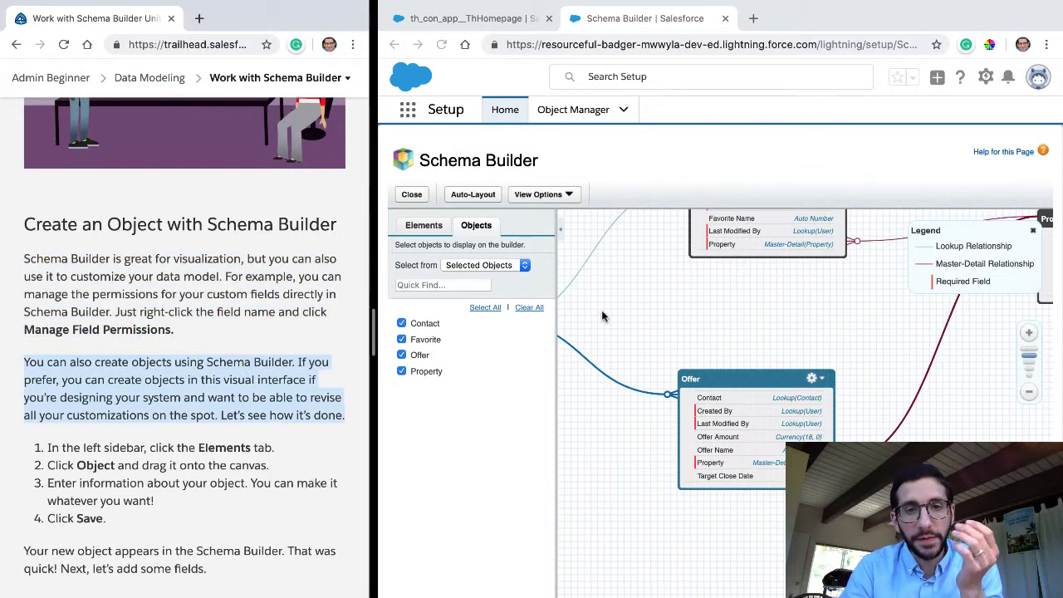
pyautogui.moveTo(881, 307); pyautogui.dragTo(881, 318)
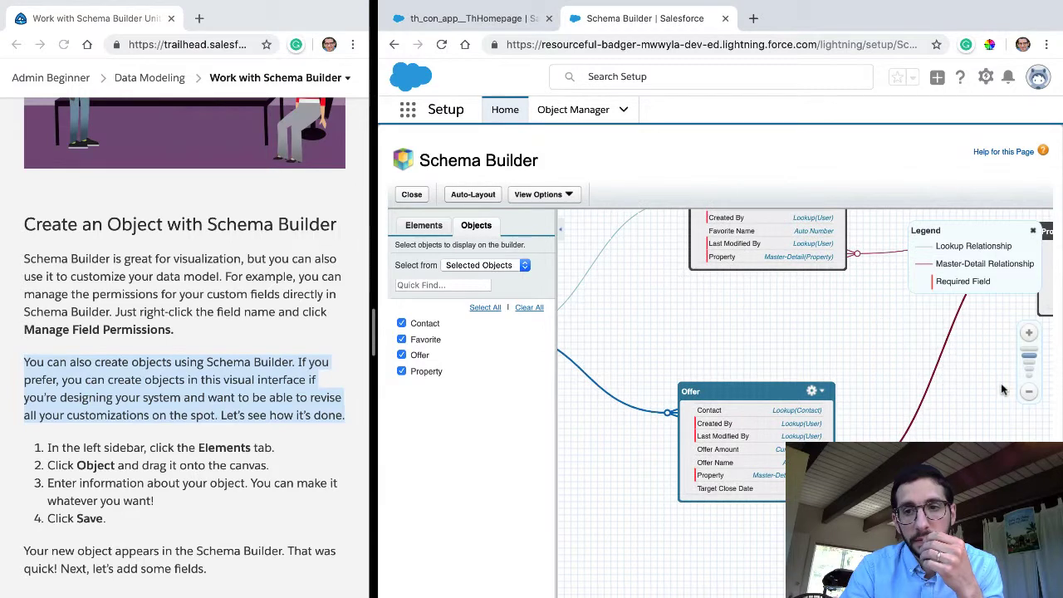
pyautogui.click(1026, 394)
pyautogui.click(1027, 394)
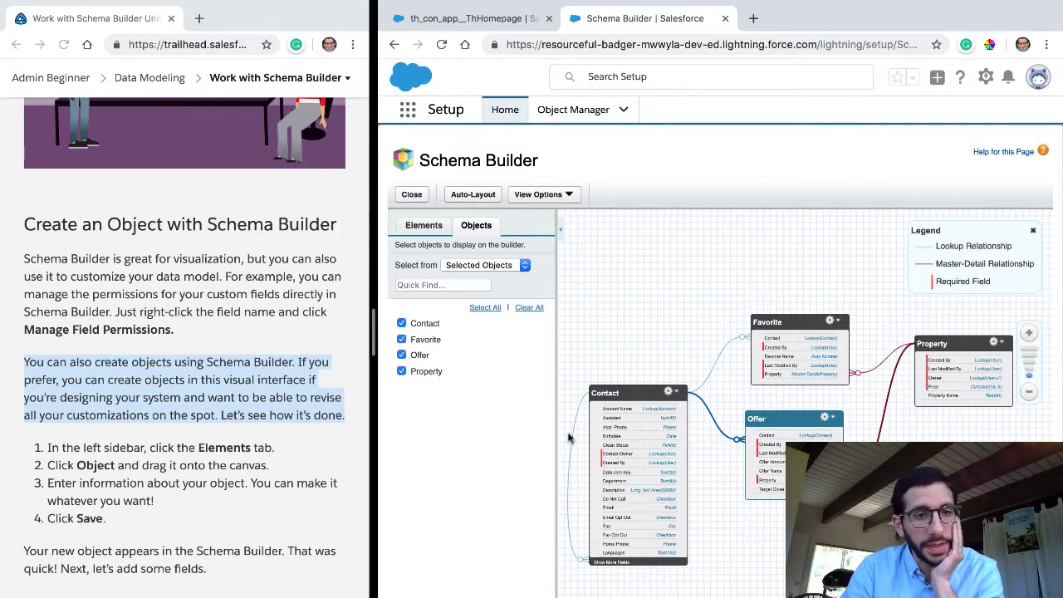
pyautogui.scroll(-3, 264, 384)
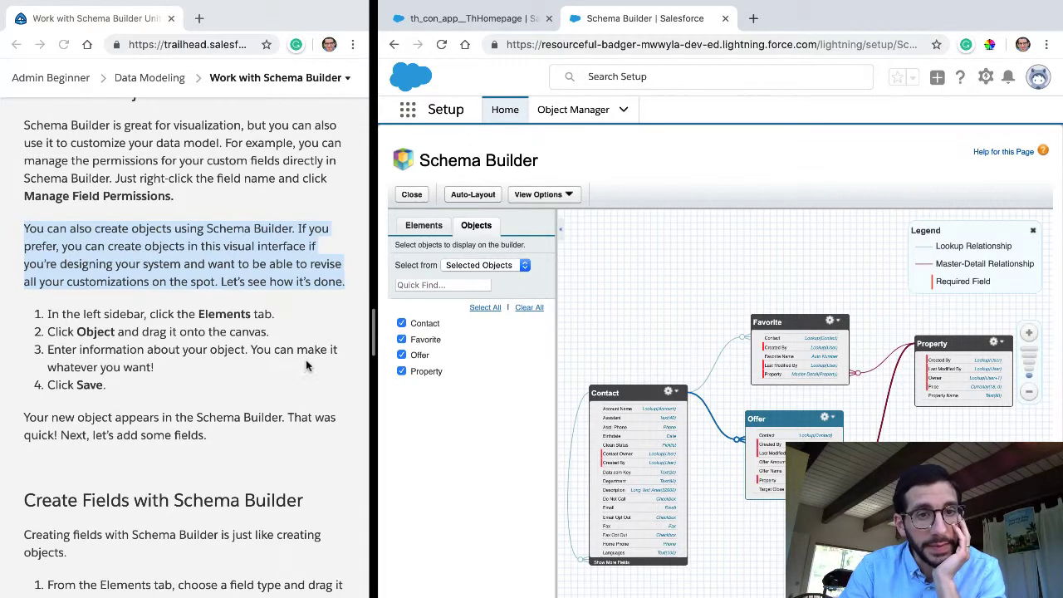
# Place a new Object element on an empty area of the canvas, following the Trailhead instructions
pyautogui.click(427, 228)
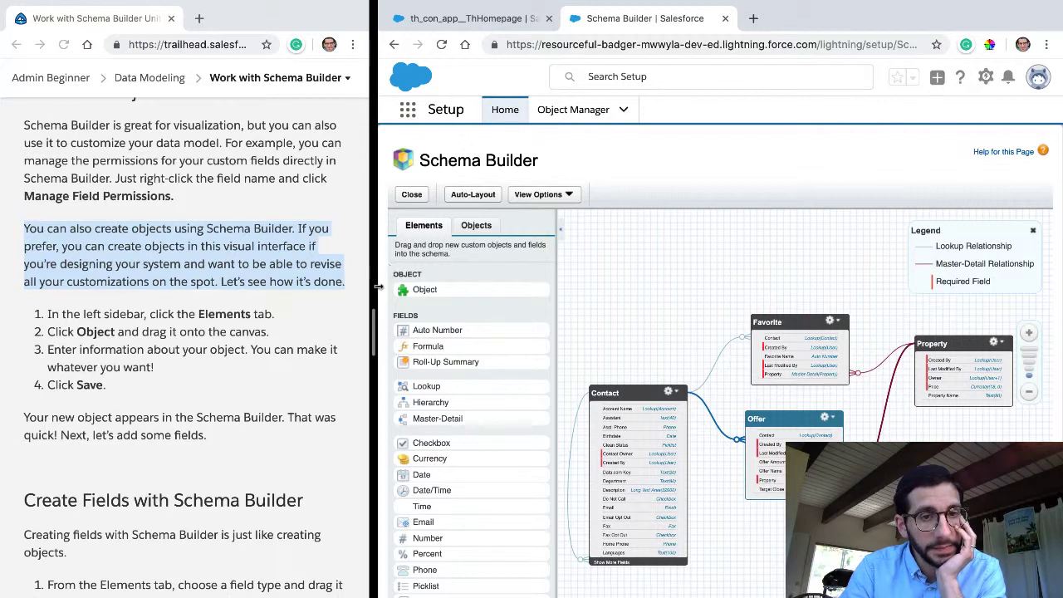
pyautogui.tripleClick(251, 338)
pyautogui.scroll(-2, 250, 337)
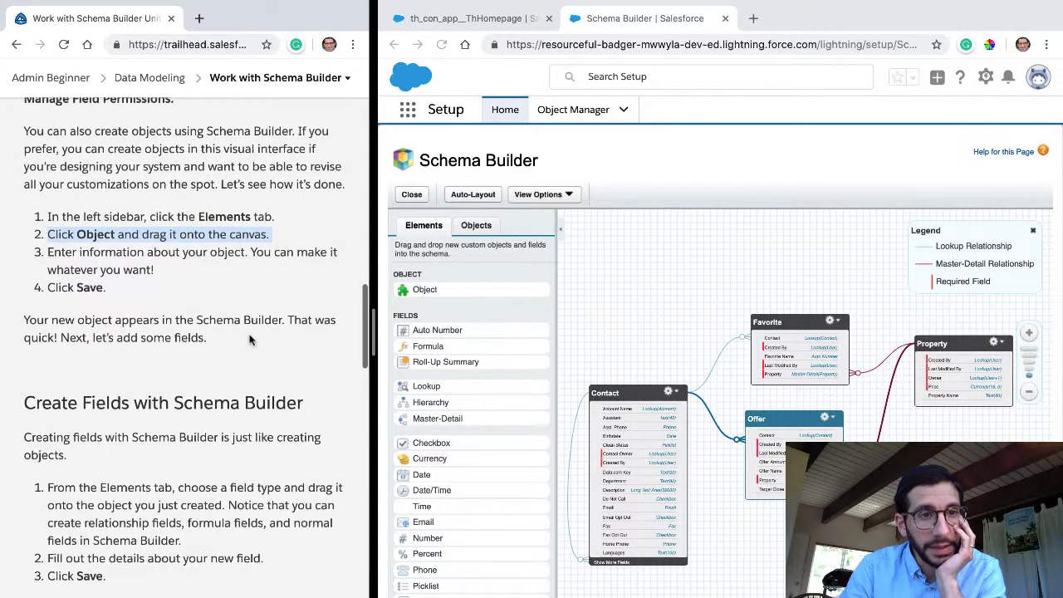
pyautogui.click(418, 286)
pyautogui.moveTo(415, 292); pyautogui.dragTo(767, 571)
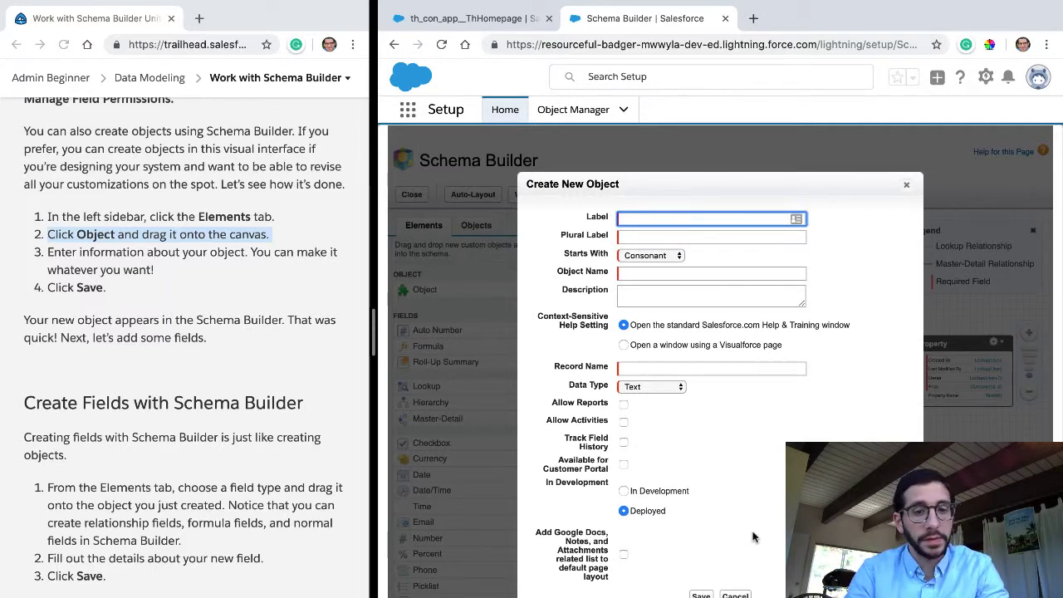
# Give the new object the label Whatever, the plural label Whatevers and the description "I don't know"
pyautogui.write('Whatever')
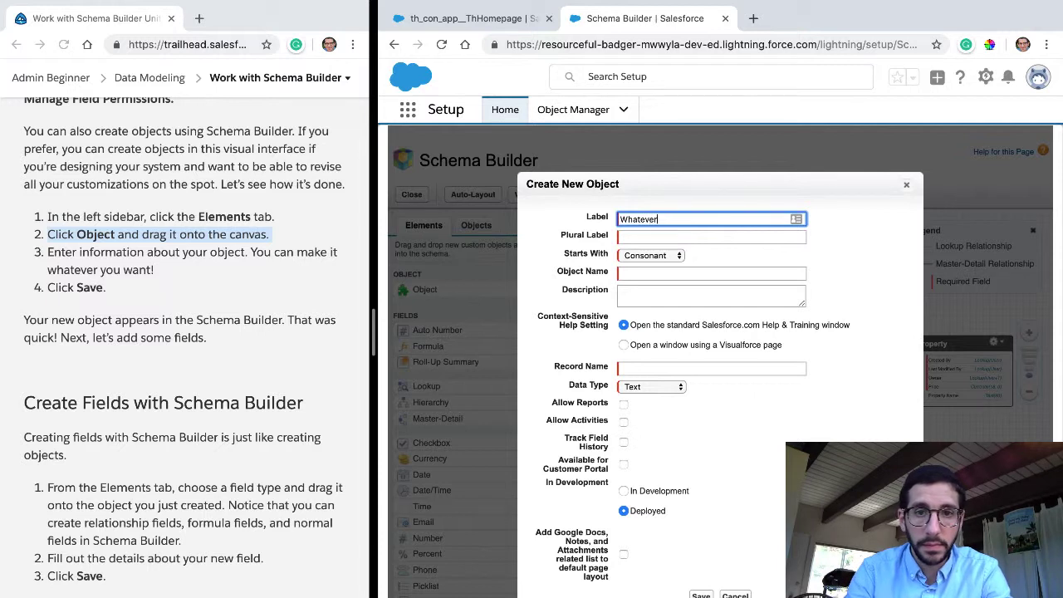
pyautogui.click(645, 240)
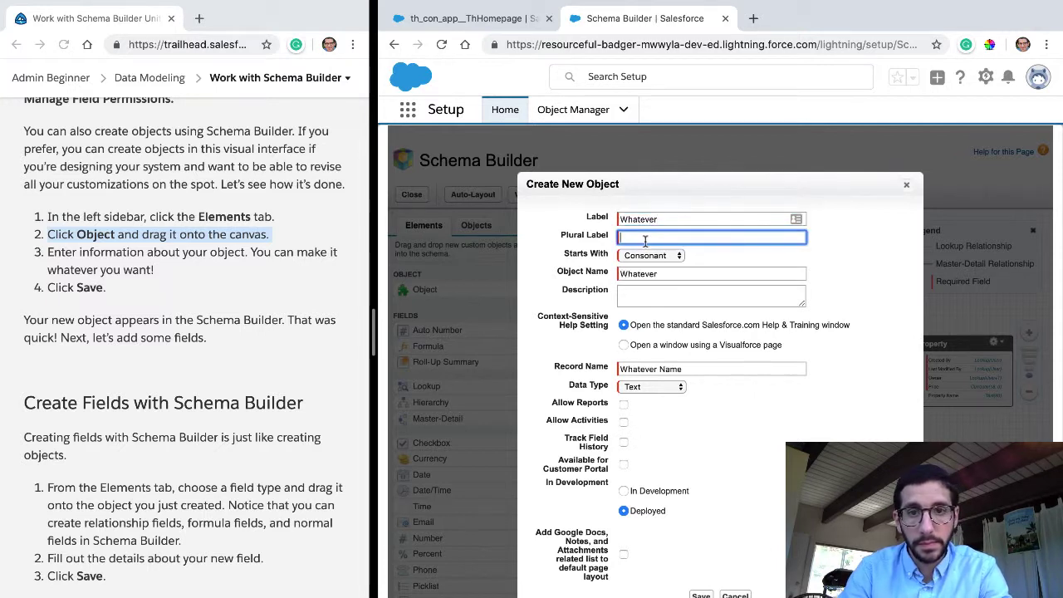
pyautogui.write('What')
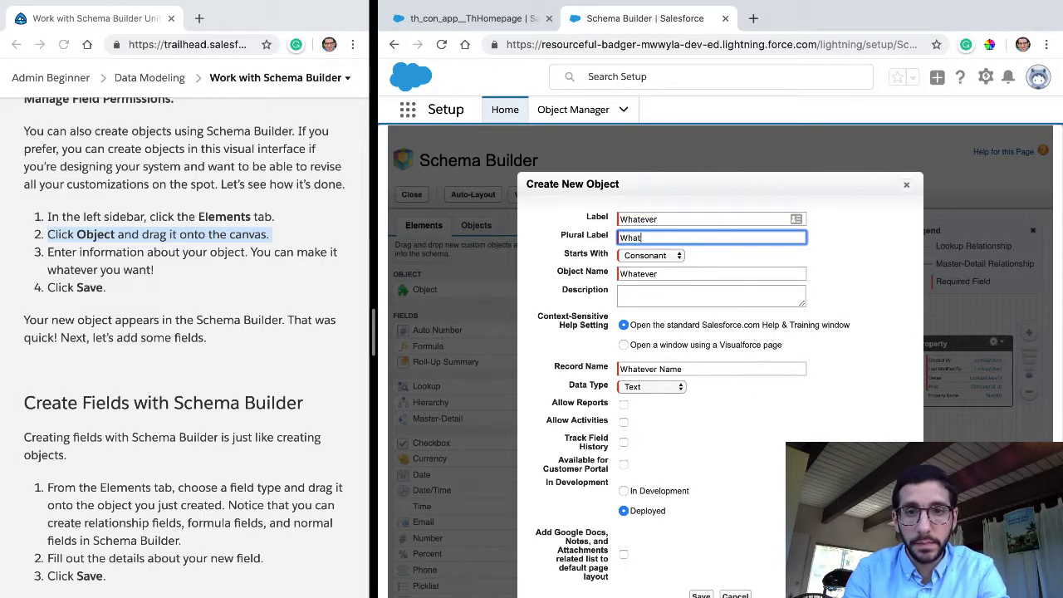
pyautogui.write('evers')
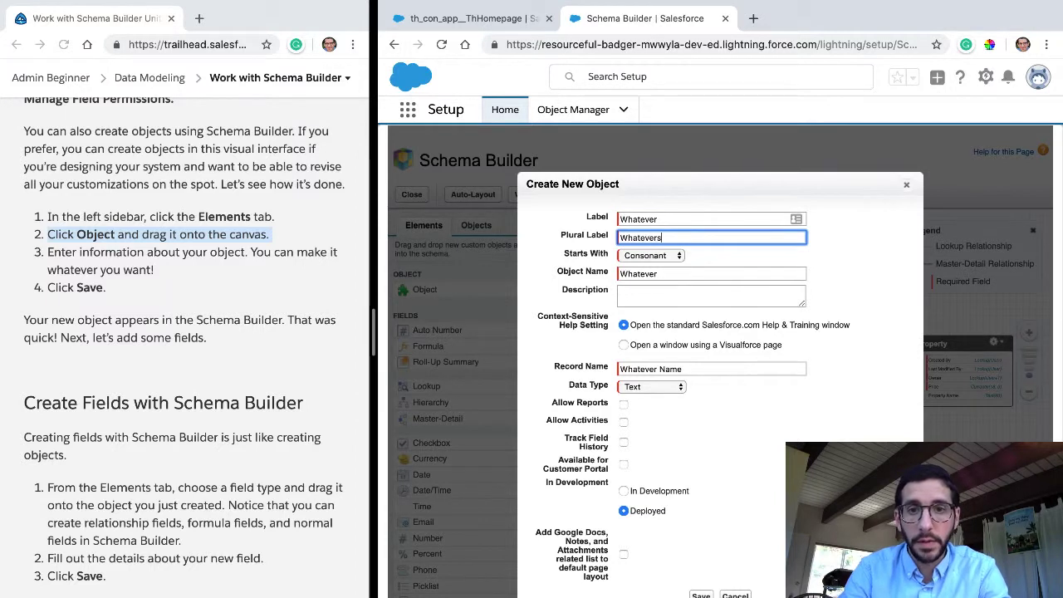
pyautogui.click(641, 303)
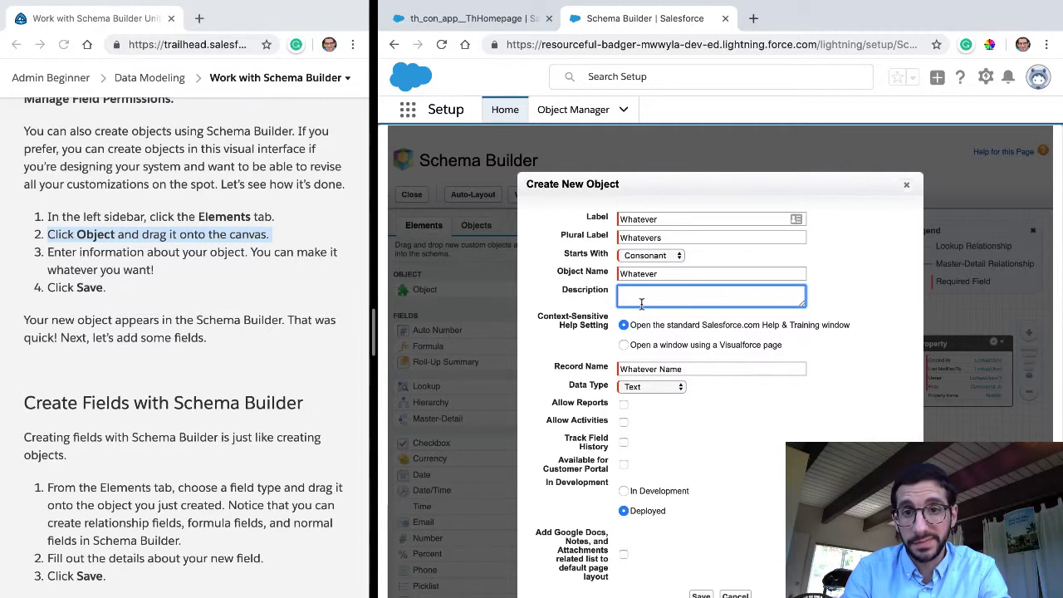
pyautogui.write('I')
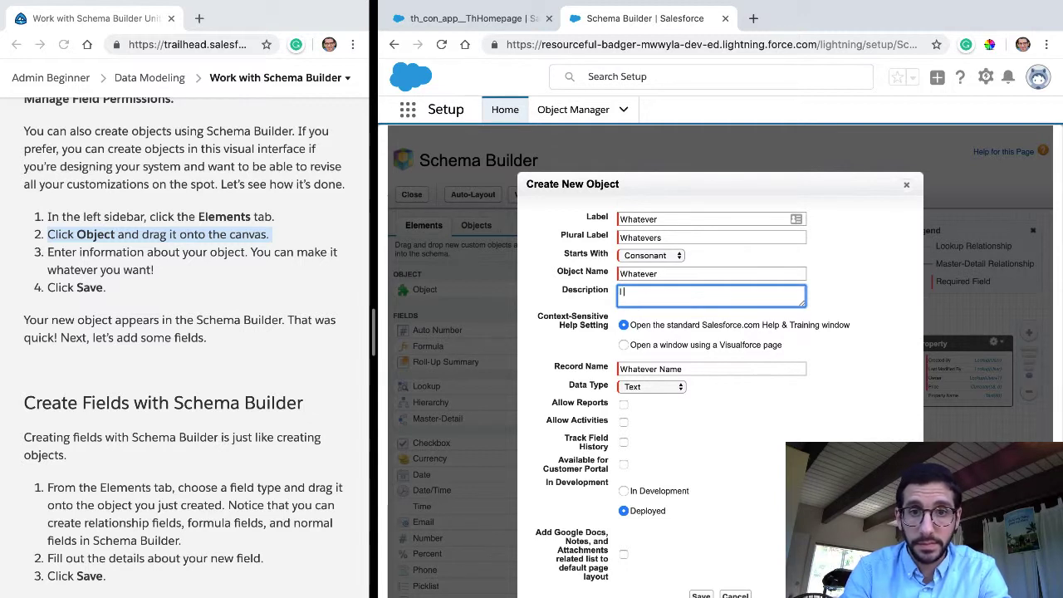
pyautogui.write(" don't know")
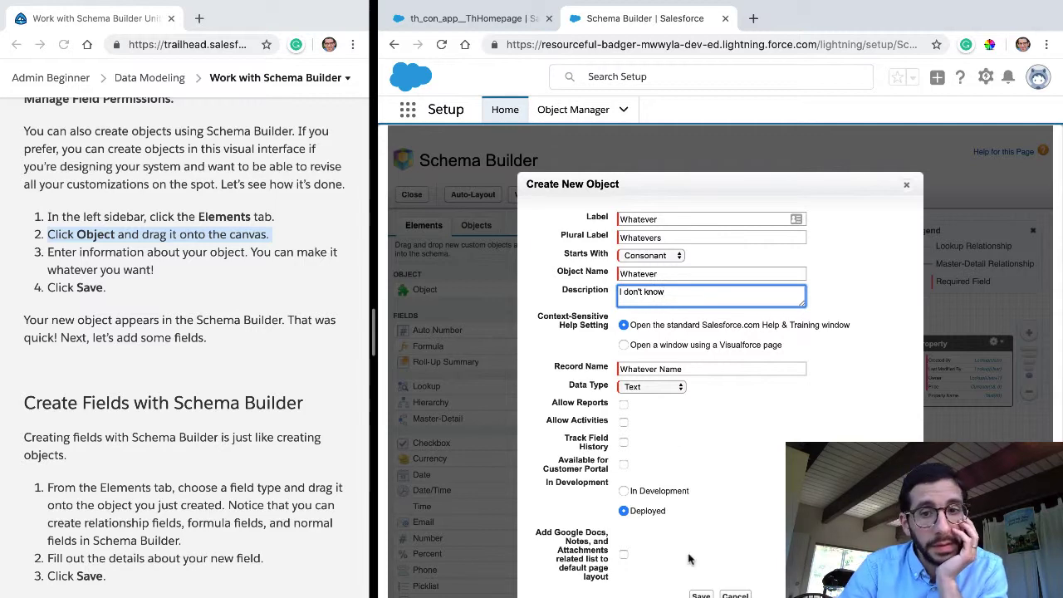
# Save the new Whatever object and move it up on the canvas to just below the Offer object
pyautogui.click(701, 595)
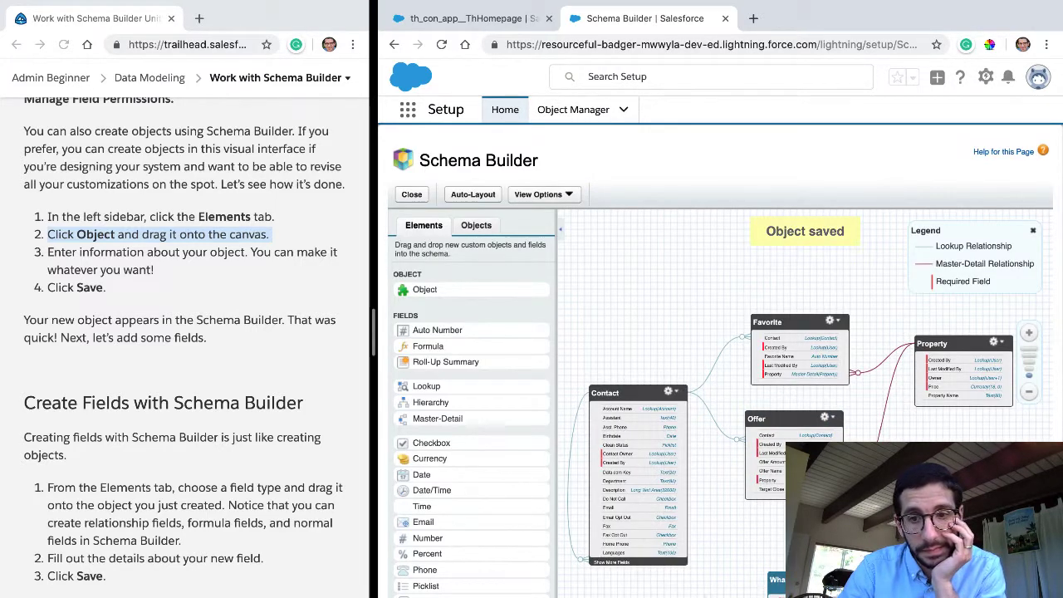
pyautogui.moveTo(779, 586); pyautogui.dragTo(780, 533)
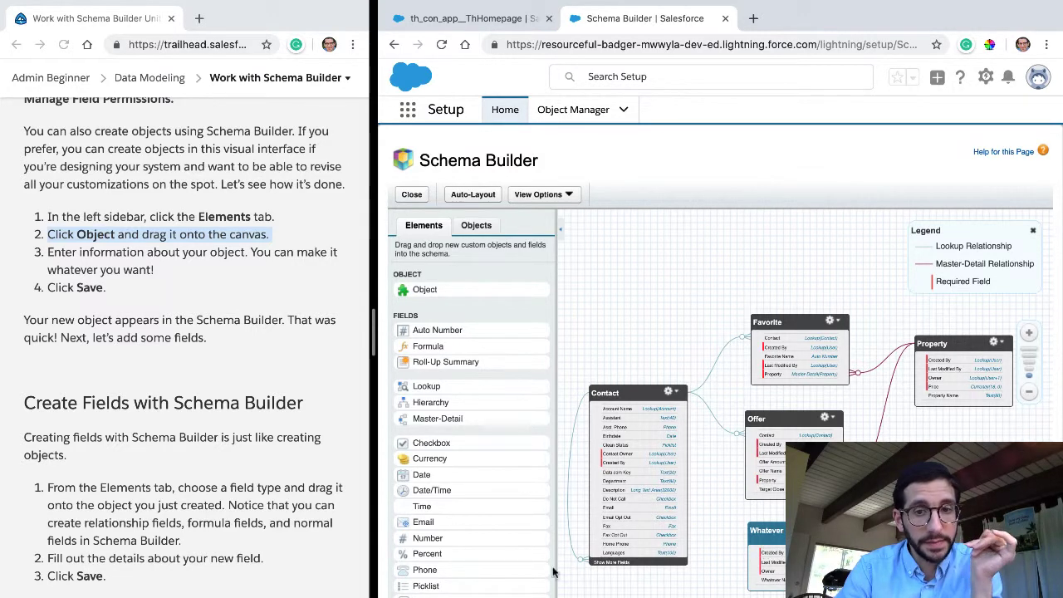
# Read the Trailhead section Create Fields with Schema Builder, including its numbered instructions
pyautogui.scroll(-3, 277, 489)
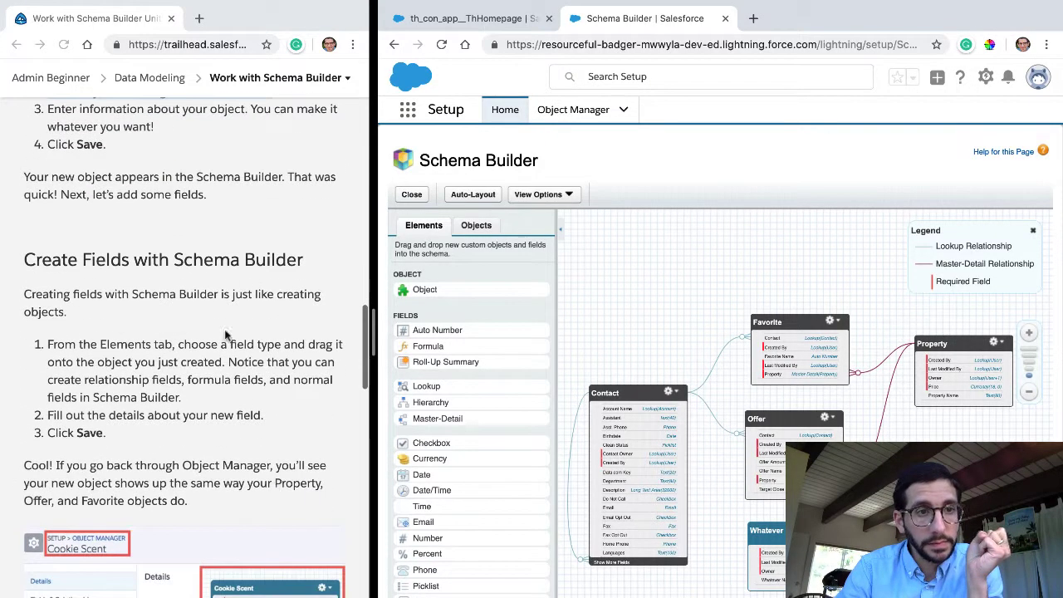
pyautogui.tripleClick(206, 299)
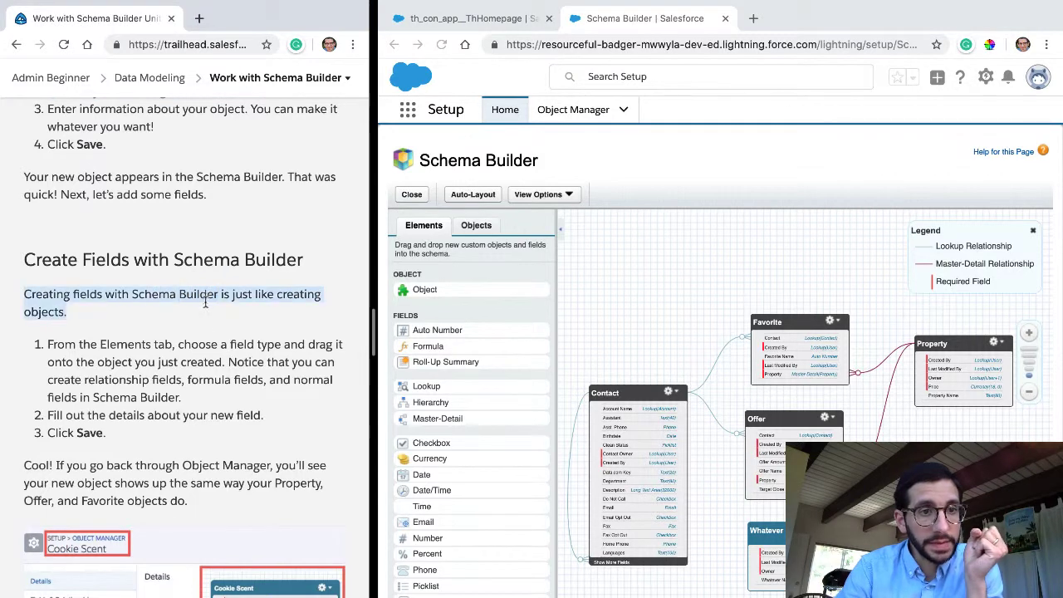
pyautogui.scroll(-4, 203, 339)
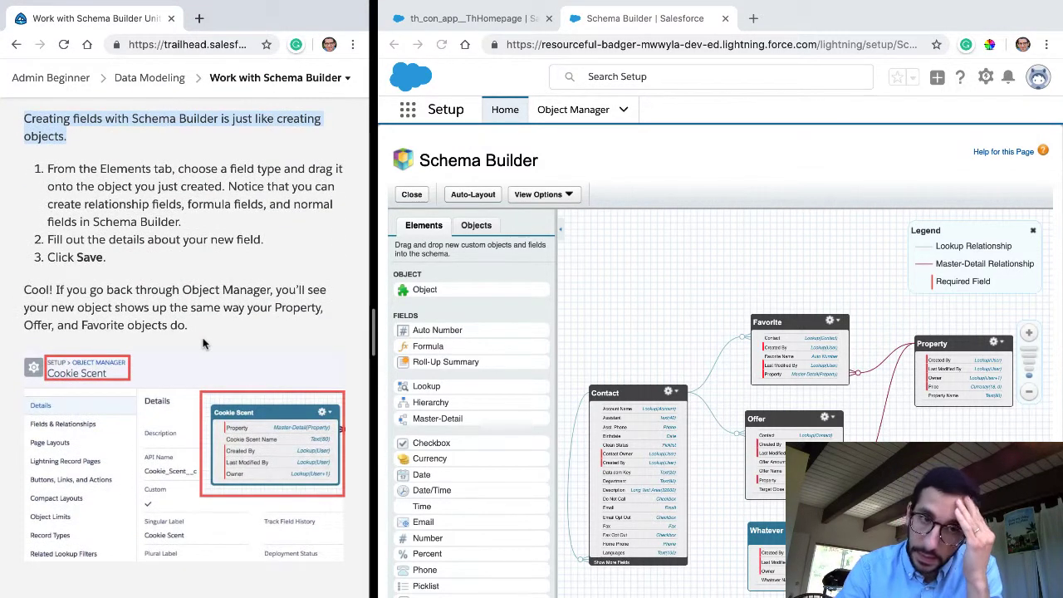
pyautogui.scroll(1, 203, 343)
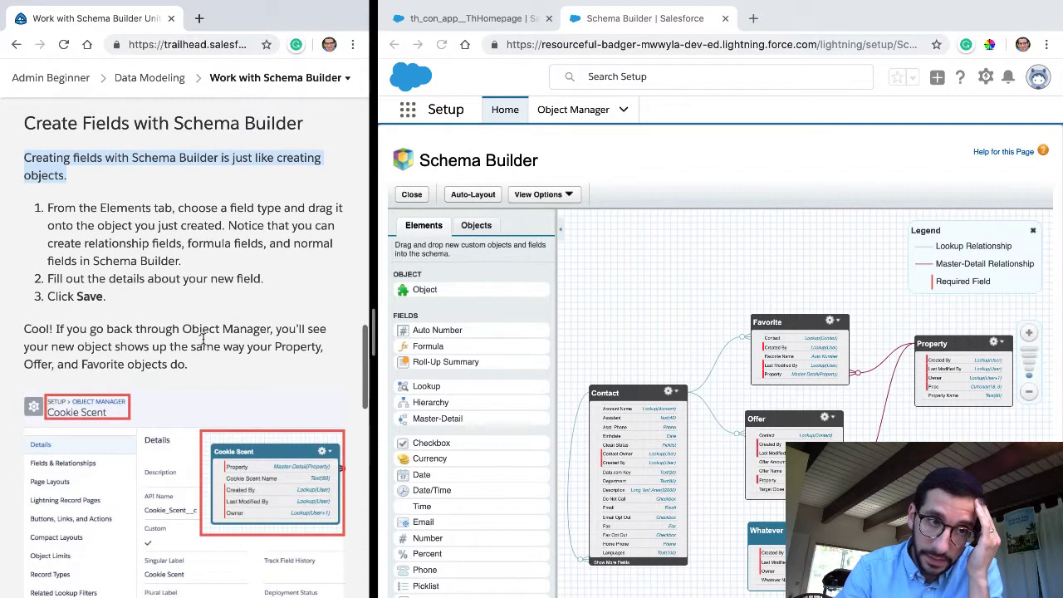
pyautogui.tripleClick(133, 211)
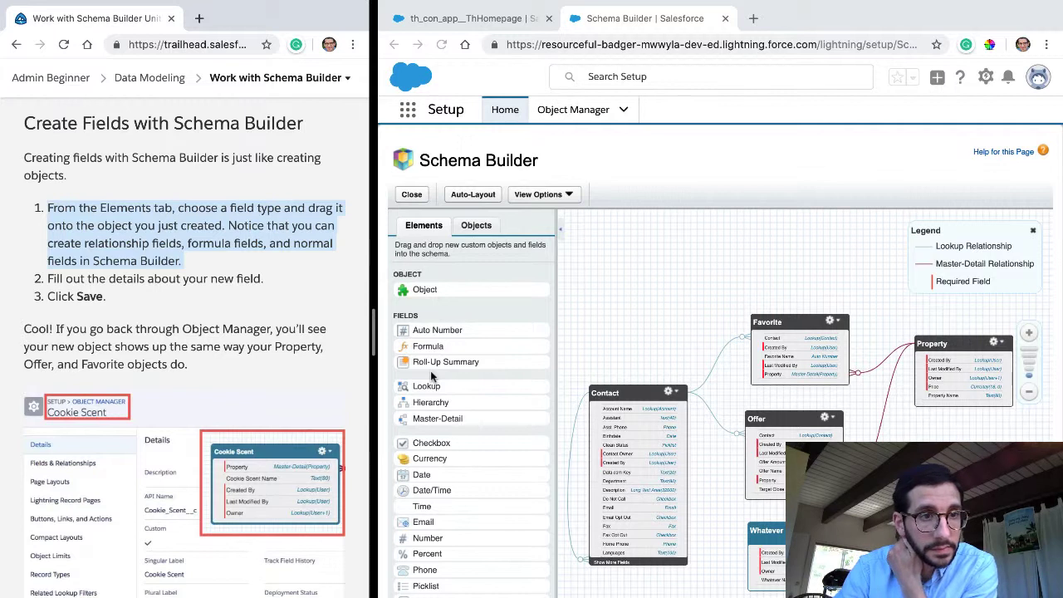
pyautogui.doubleClick(195, 279)
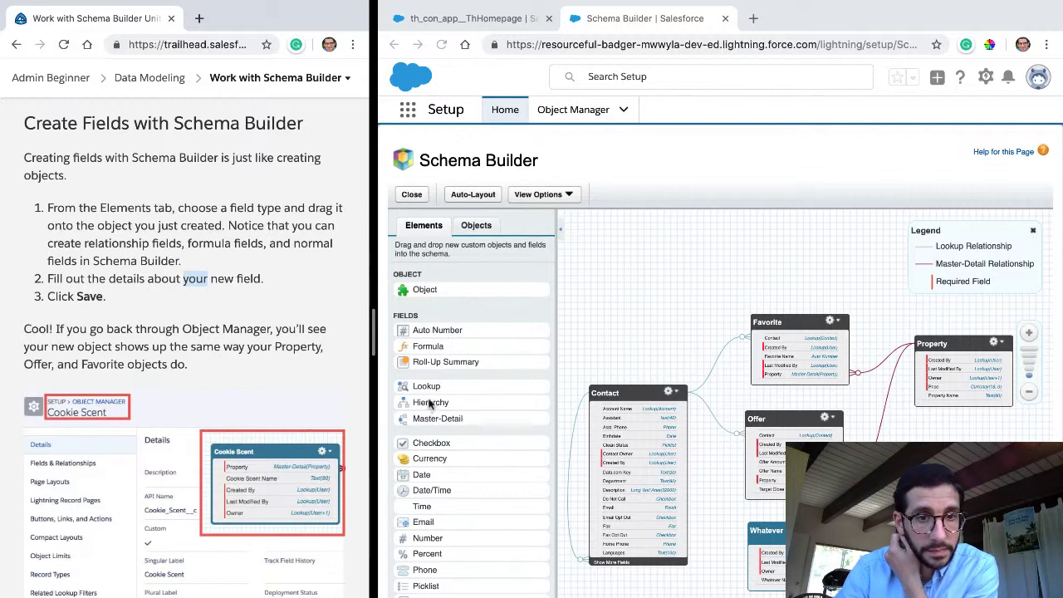
# Add a Currency field labelled Dollar to the Whatever object, with description "money" and help text "bling", and save it
pyautogui.click(432, 459)
pyautogui.moveTo(454, 462); pyautogui.dragTo(841, 579)
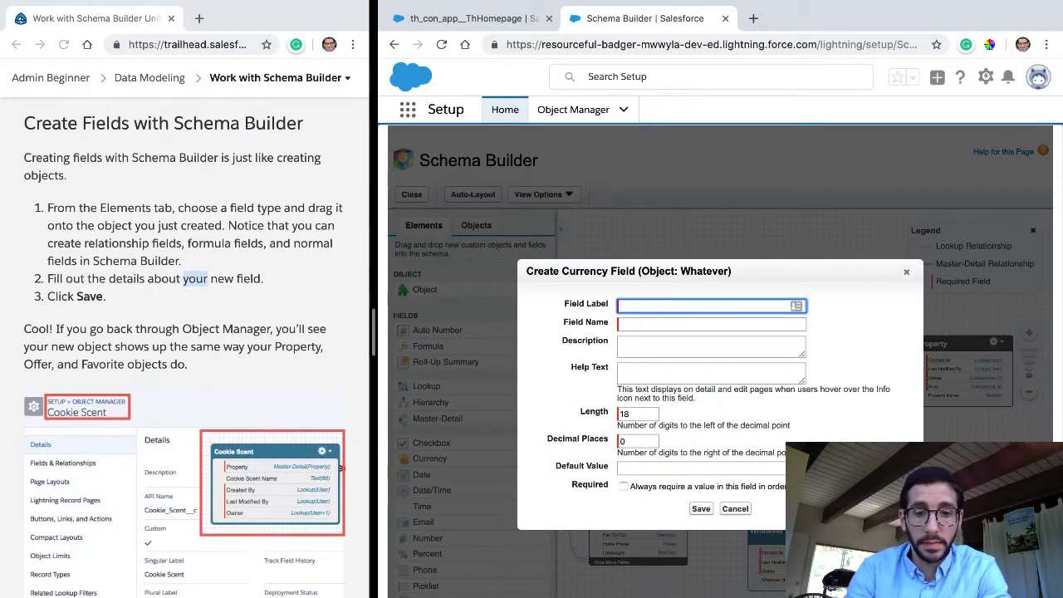
pyautogui.write('ollar')
pyautogui.press('Tab')
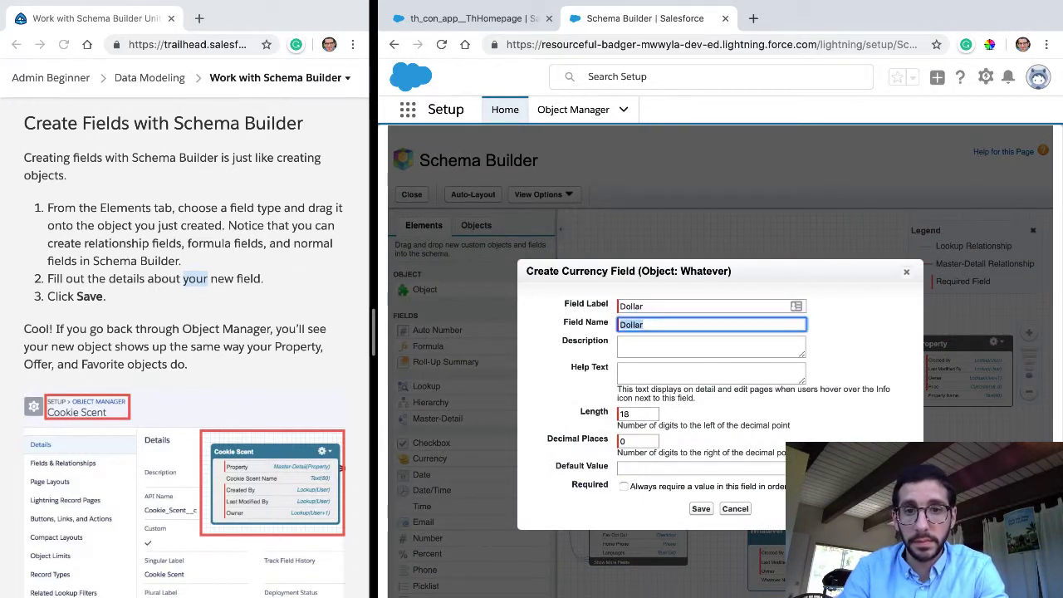
pyautogui.press('Tab')
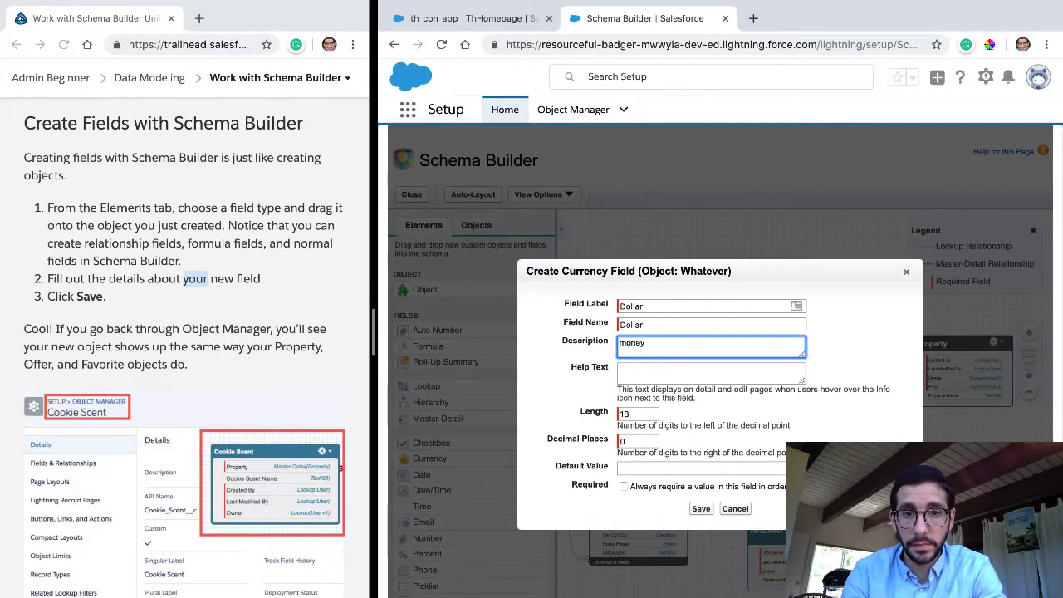
pyautogui.press('Tab')
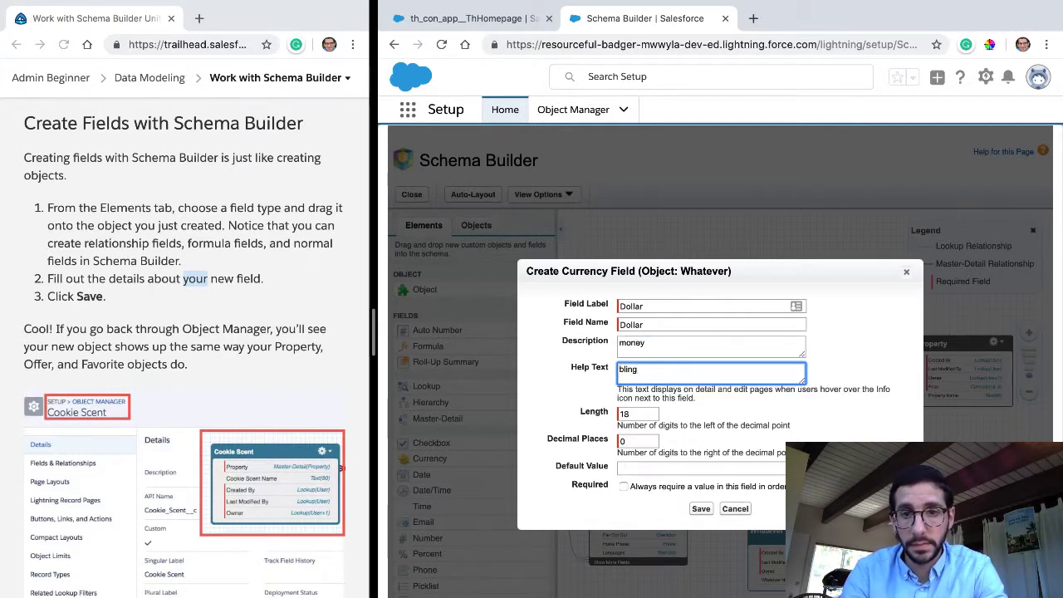
pyautogui.click(701, 510)
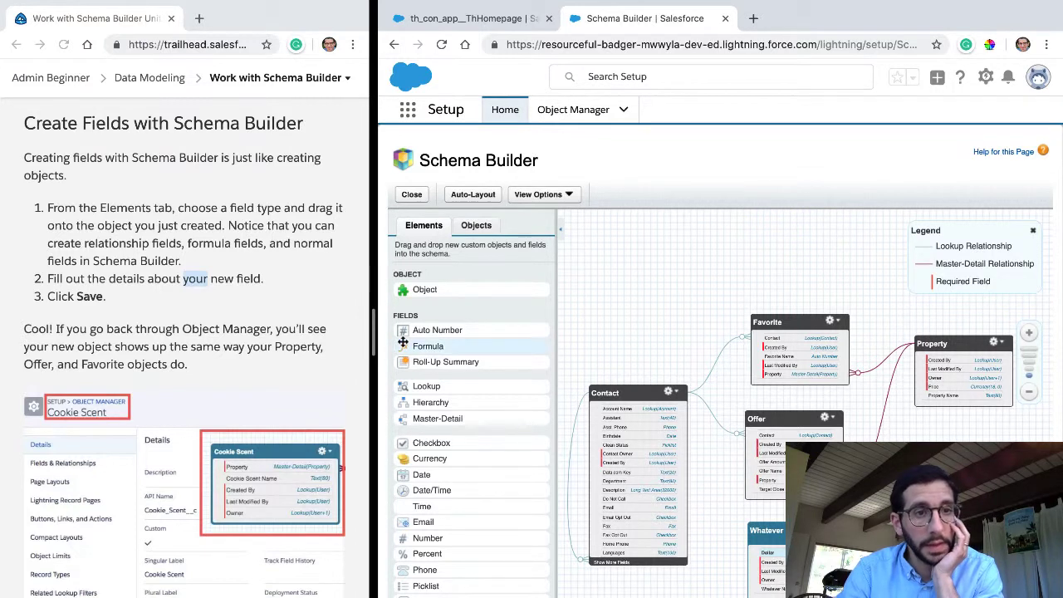
# Check the remaining Trailhead field instructions and open the Whatever object's details in Object Manager
pyautogui.tripleClick(229, 281)
pyautogui.tripleClick(103, 296)
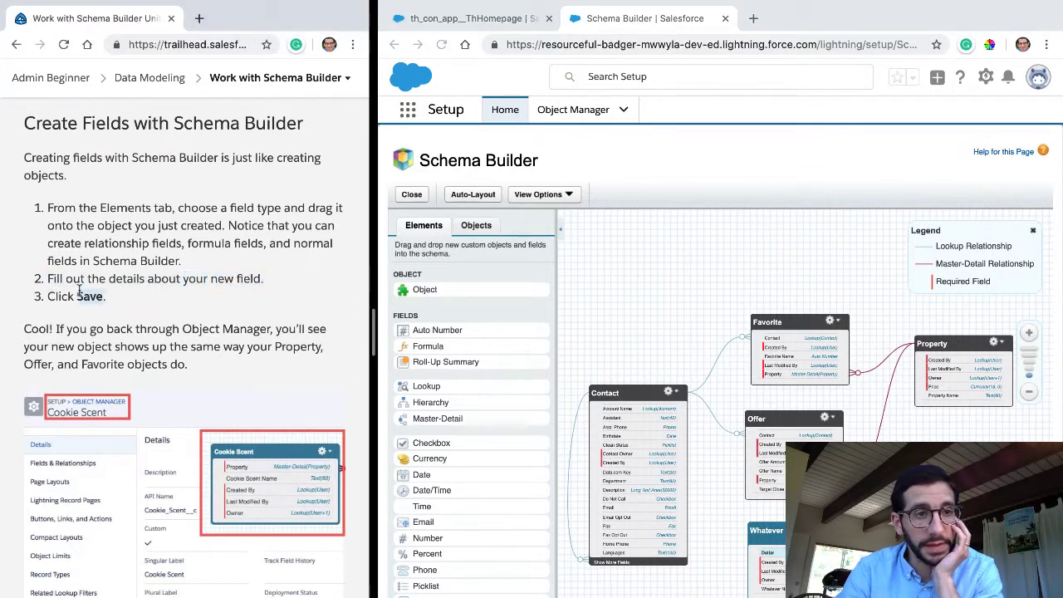
pyautogui.scroll(-2, 100, 349)
pyautogui.scroll(-1, 101, 349)
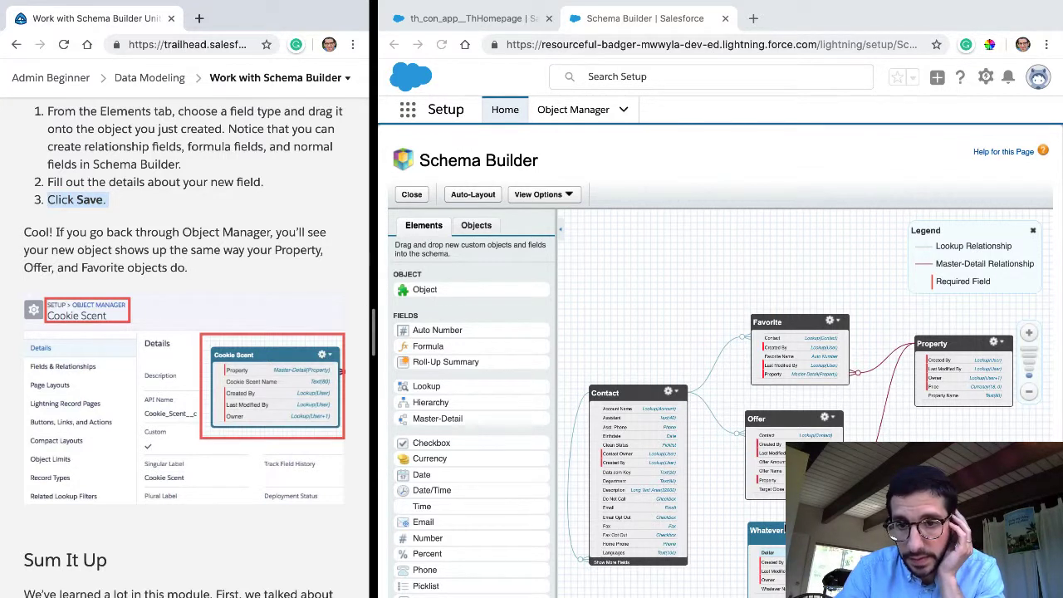
pyautogui.click(584, 112)
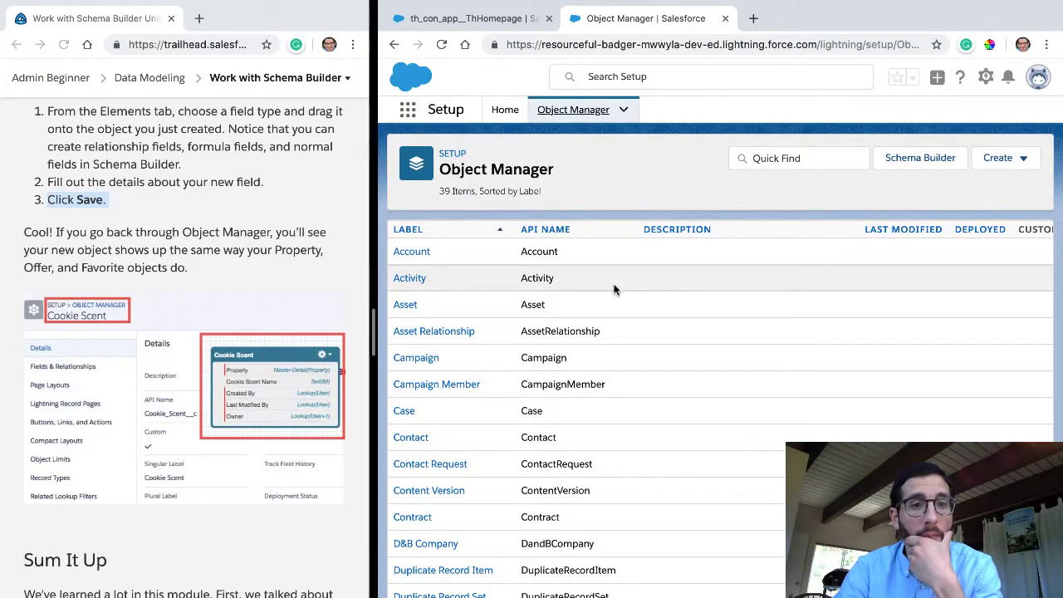
pyautogui.scroll(-5, 544, 494)
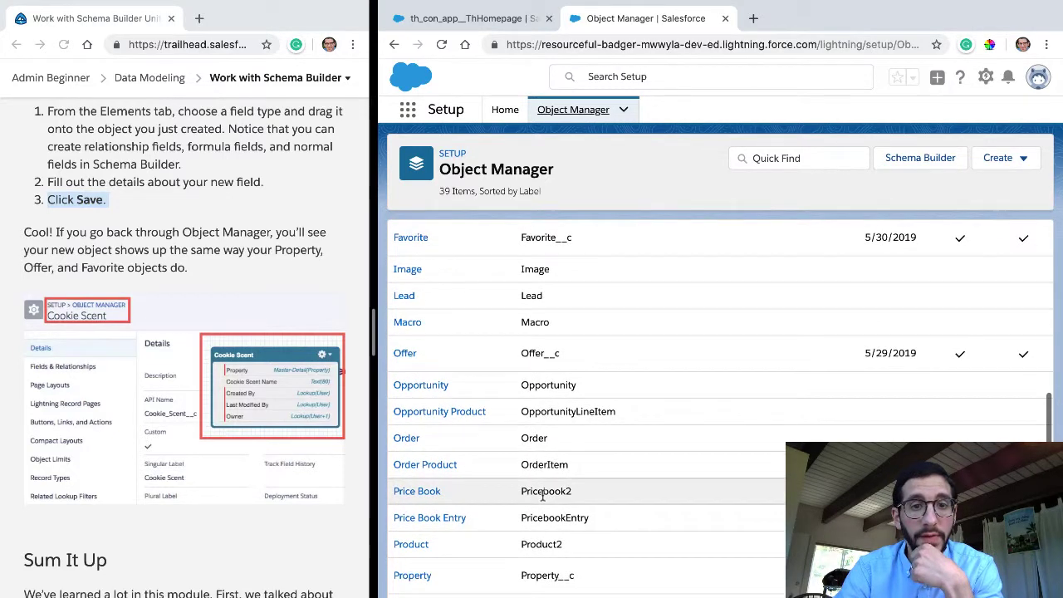
pyautogui.scroll(-3, 542, 496)
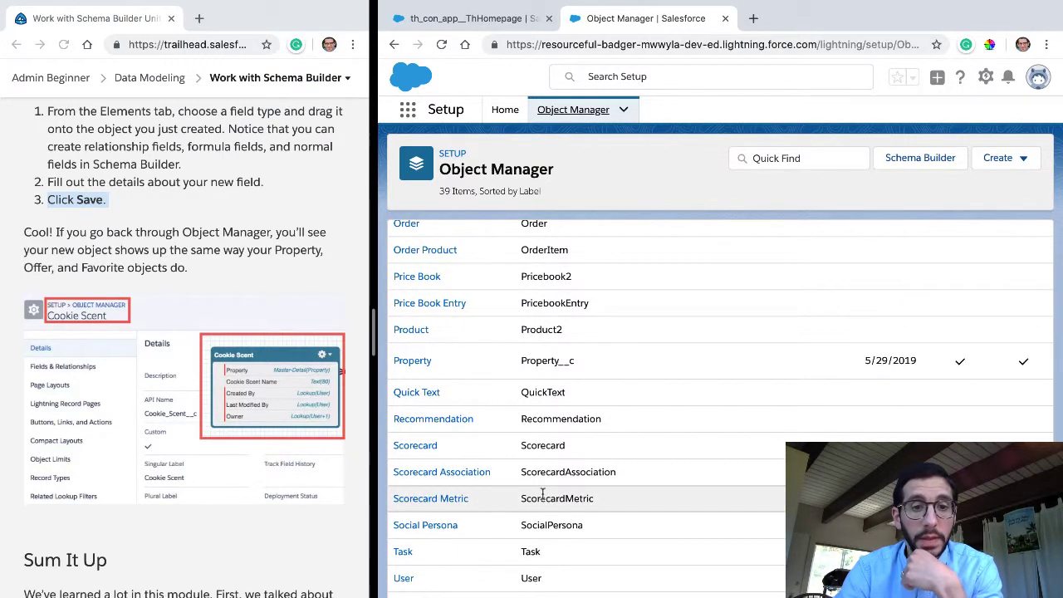
pyautogui.click(573, 110)
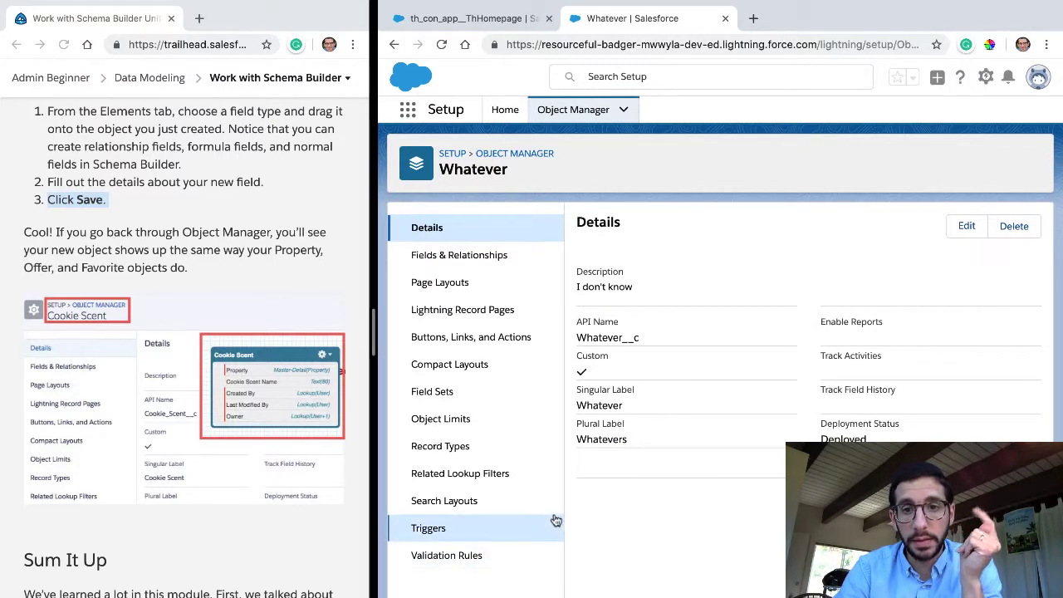
# Open the Dollar field from the Whatever object's fields and check its definition and help text
pyautogui.click(462, 257)
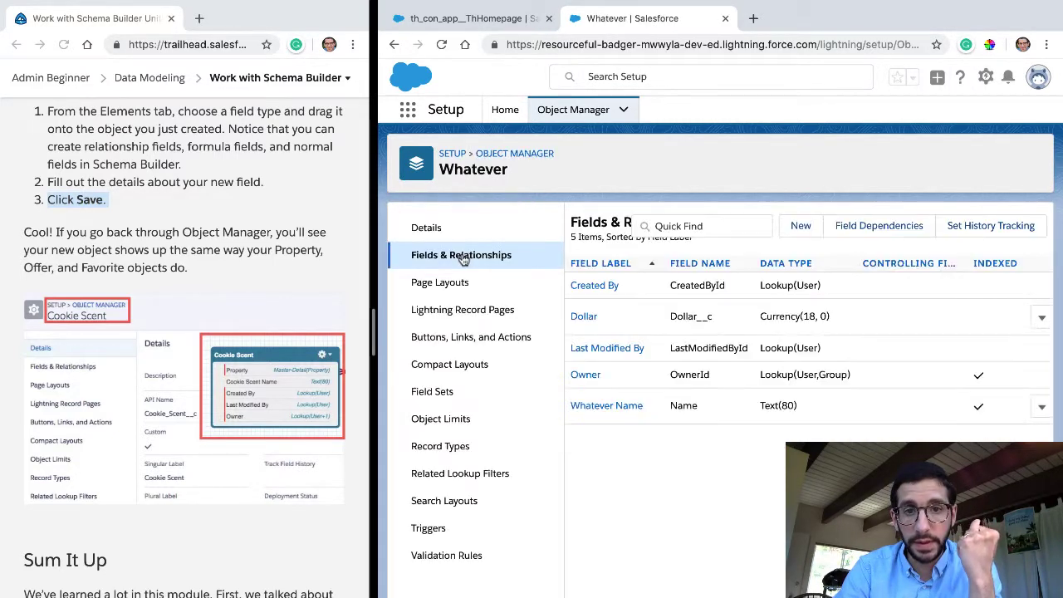
pyautogui.click(586, 318)
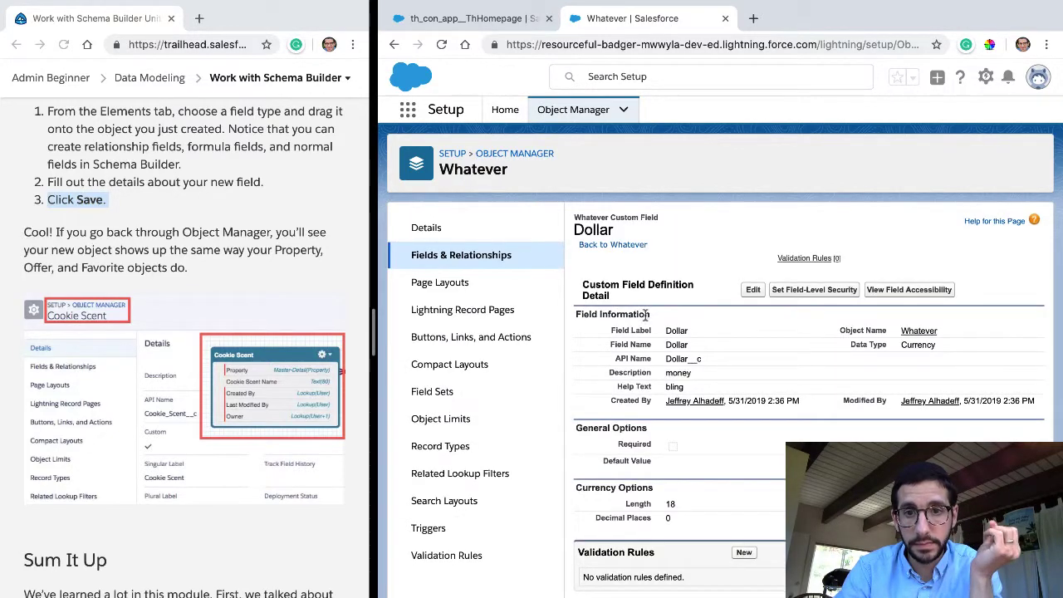
pyautogui.doubleClick(675, 387)
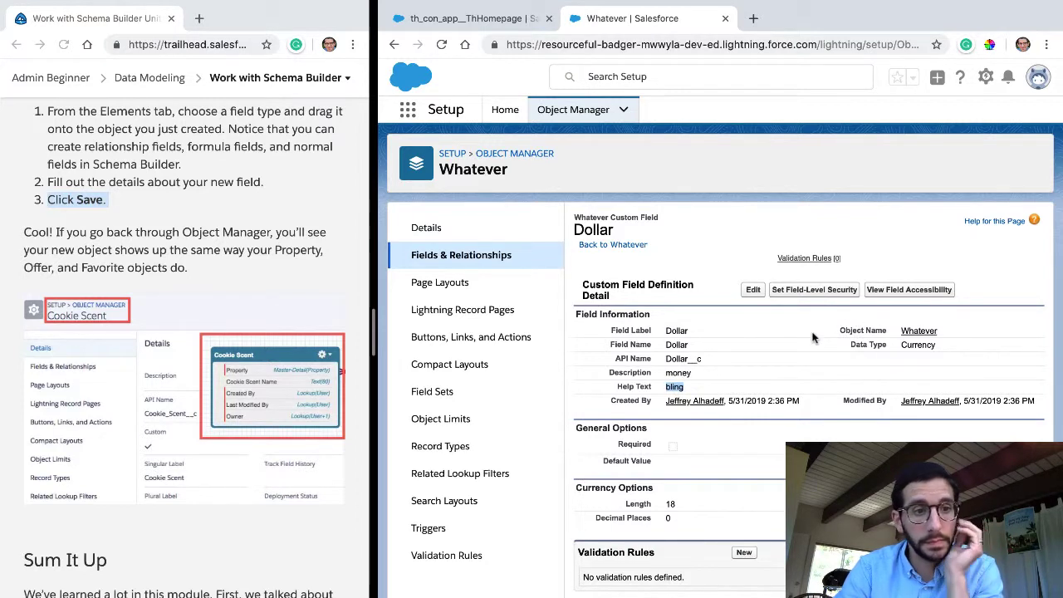
# Read the module's Sum It Up section on Trailhead and reopen Schema Builder from Setup
pyautogui.scroll(-5, 191, 439)
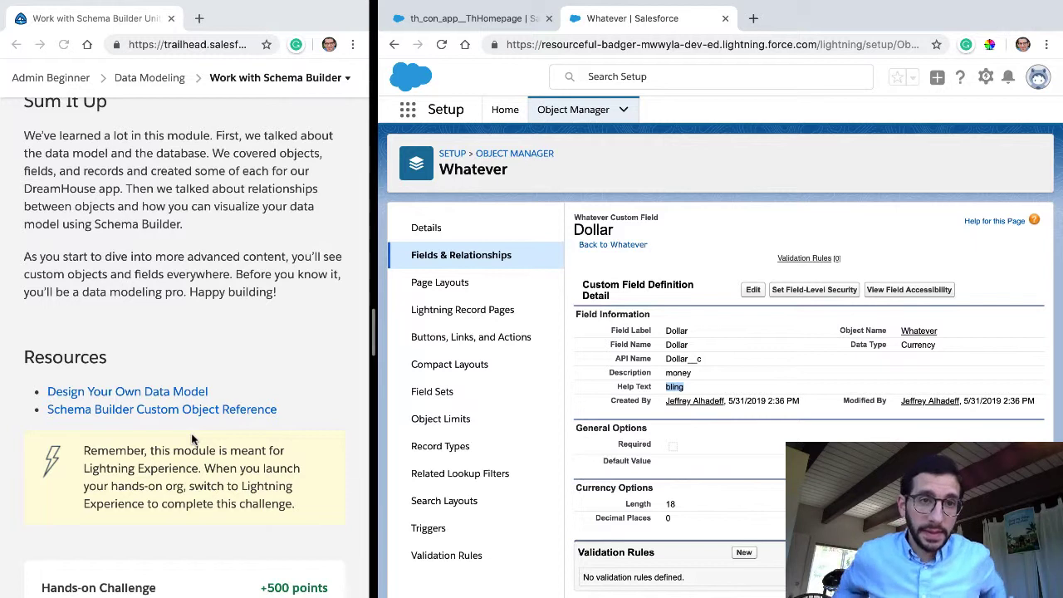
pyautogui.tripleClick(169, 208)
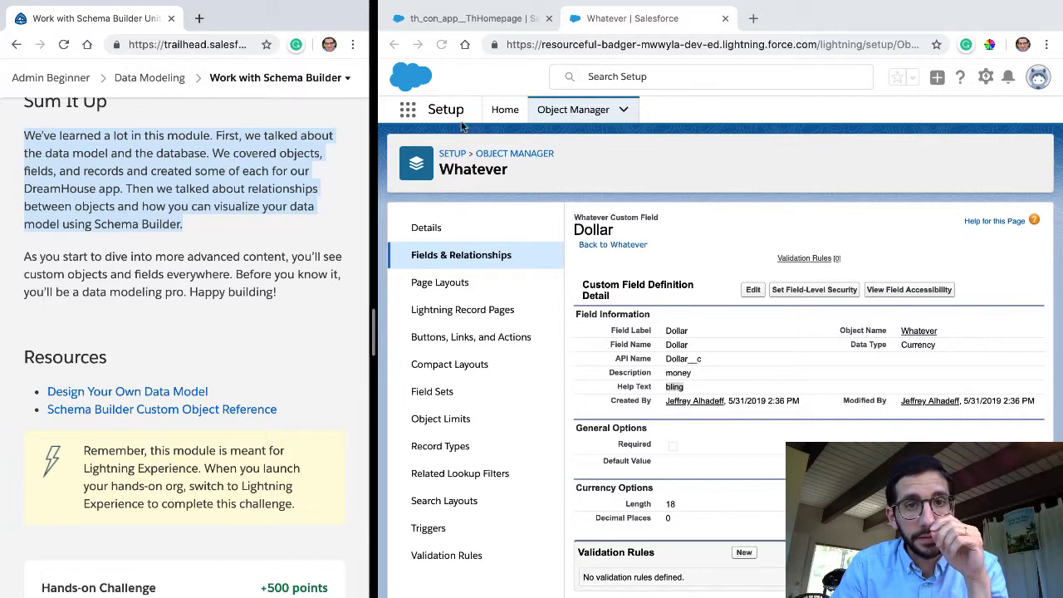
pyautogui.click(505, 112)
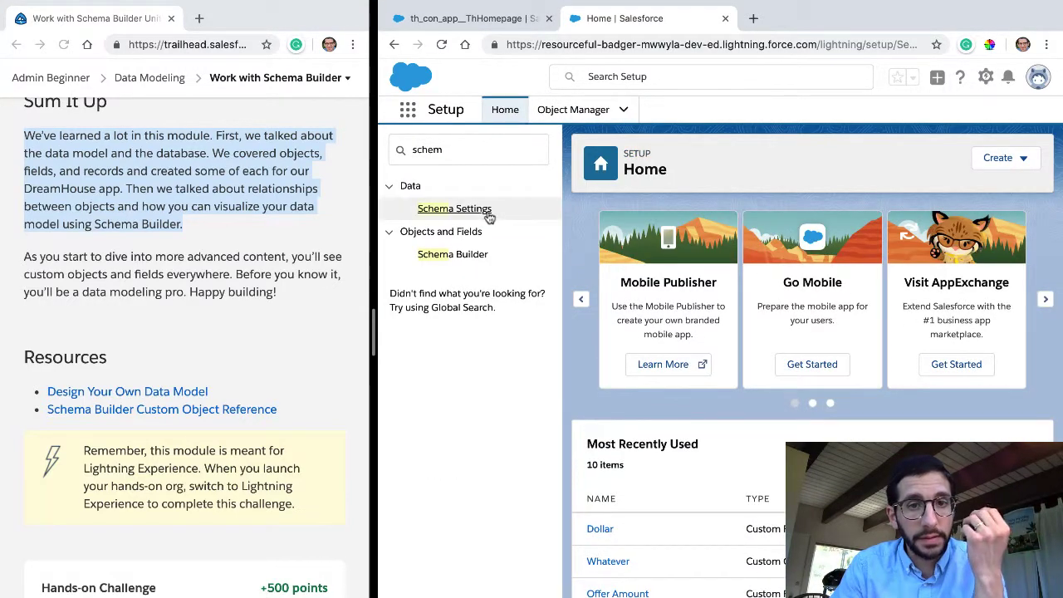
pyautogui.click(453, 255)
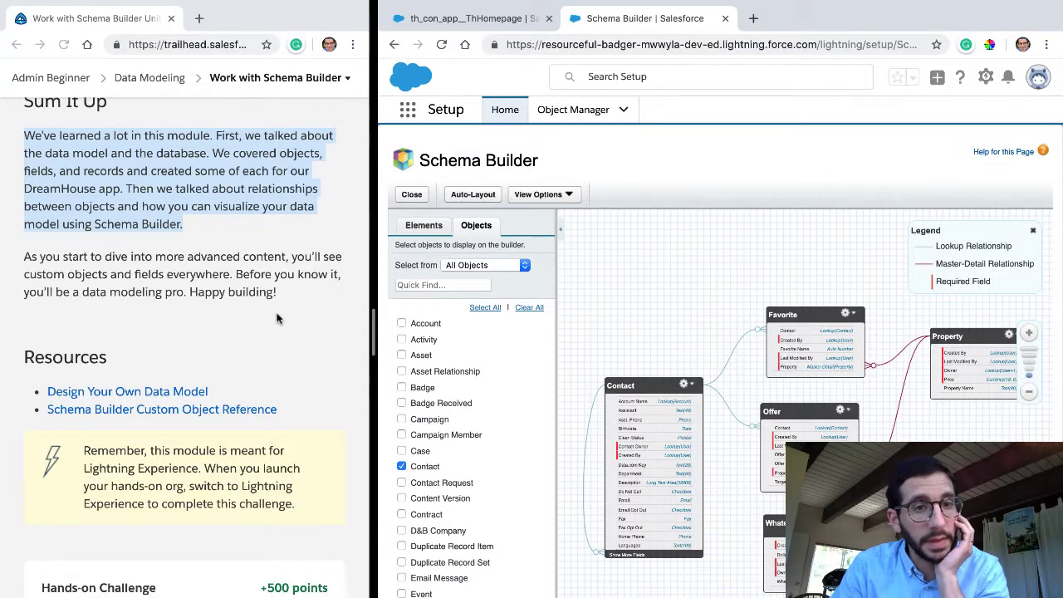
# Read the Hands-on Challenge requirements for creating a custom field on the Property object
pyautogui.scroll(-2, 279, 315)
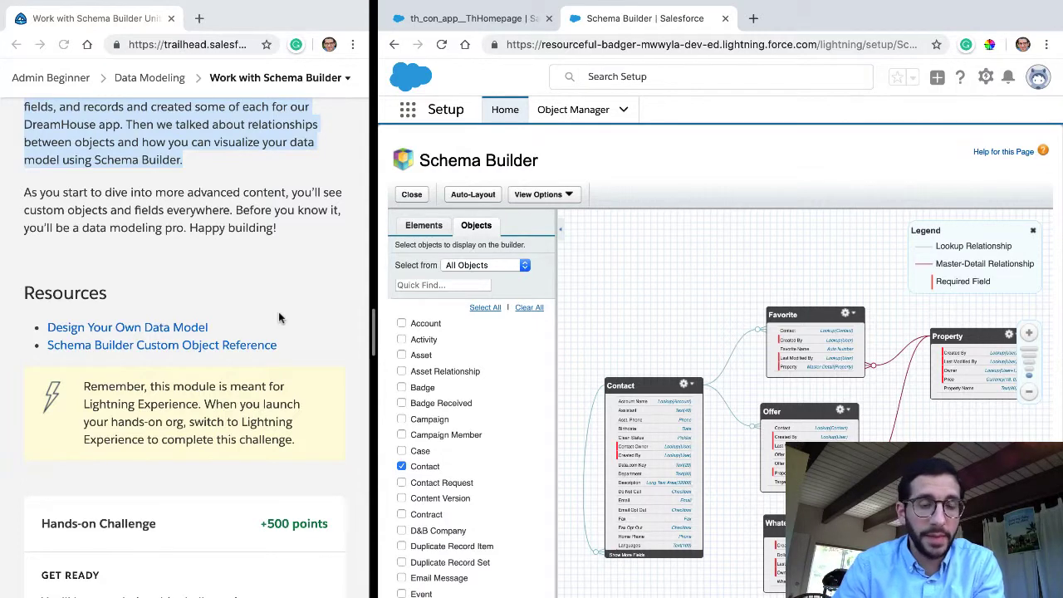
pyautogui.scroll(-5, 278, 312)
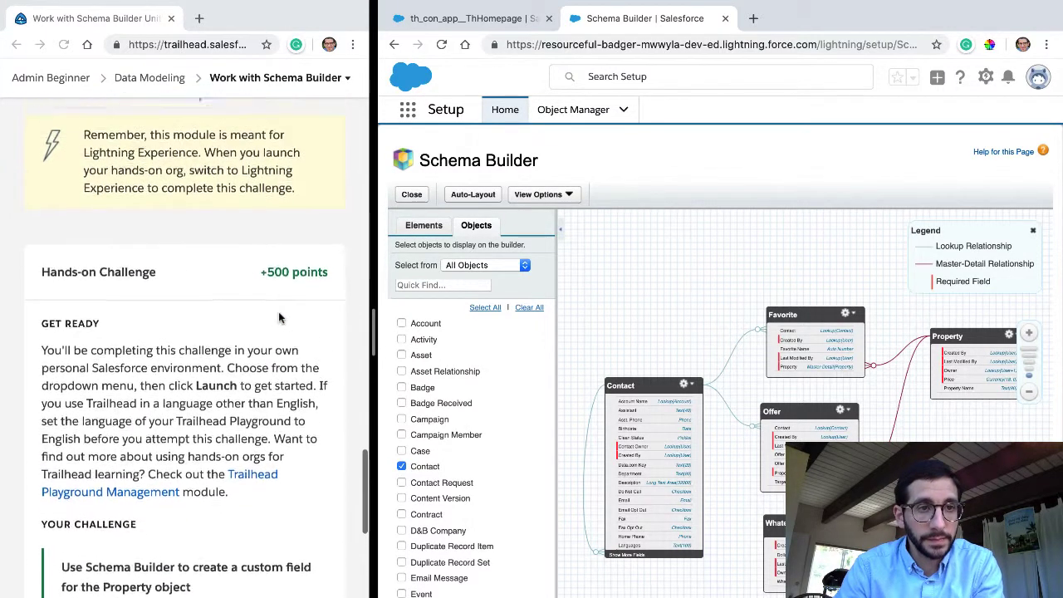
pyautogui.scroll(1, 278, 311)
pyautogui.scroll(-3, 278, 311)
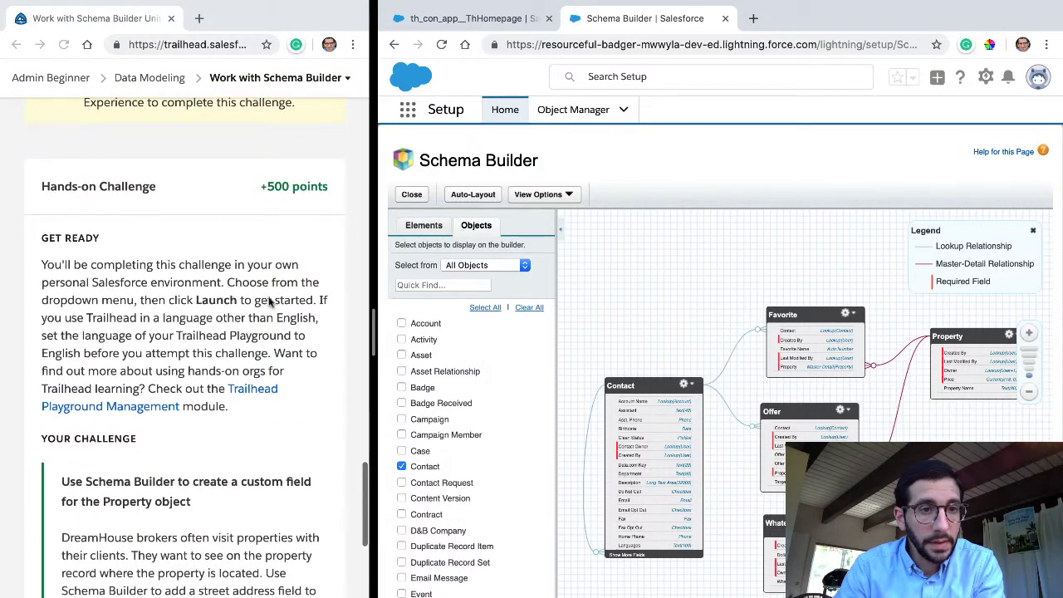
pyautogui.tripleClick(251, 283)
pyautogui.scroll(-5, 245, 285)
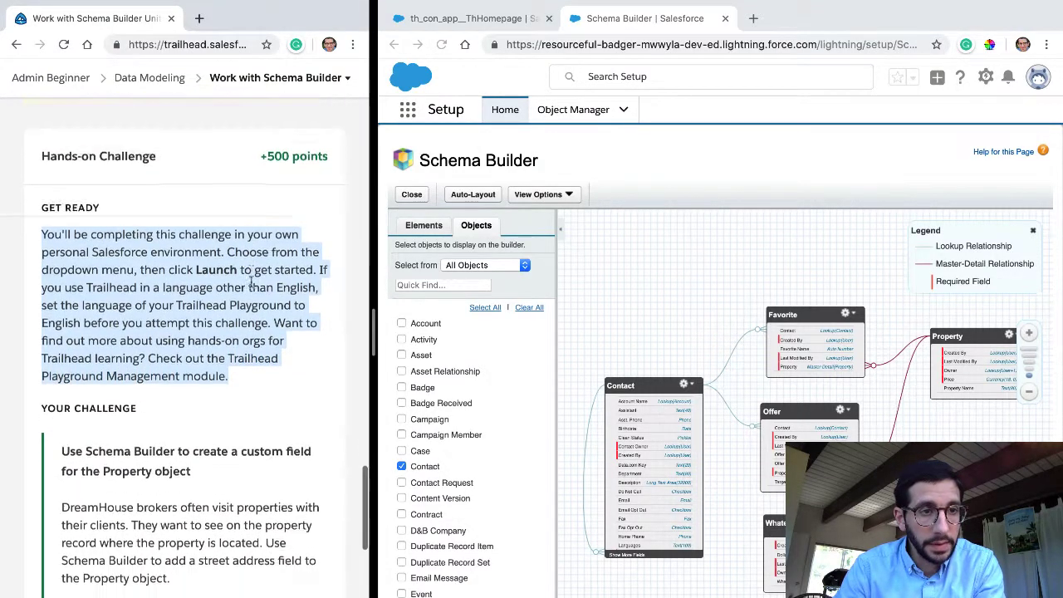
pyautogui.tripleClick(239, 287)
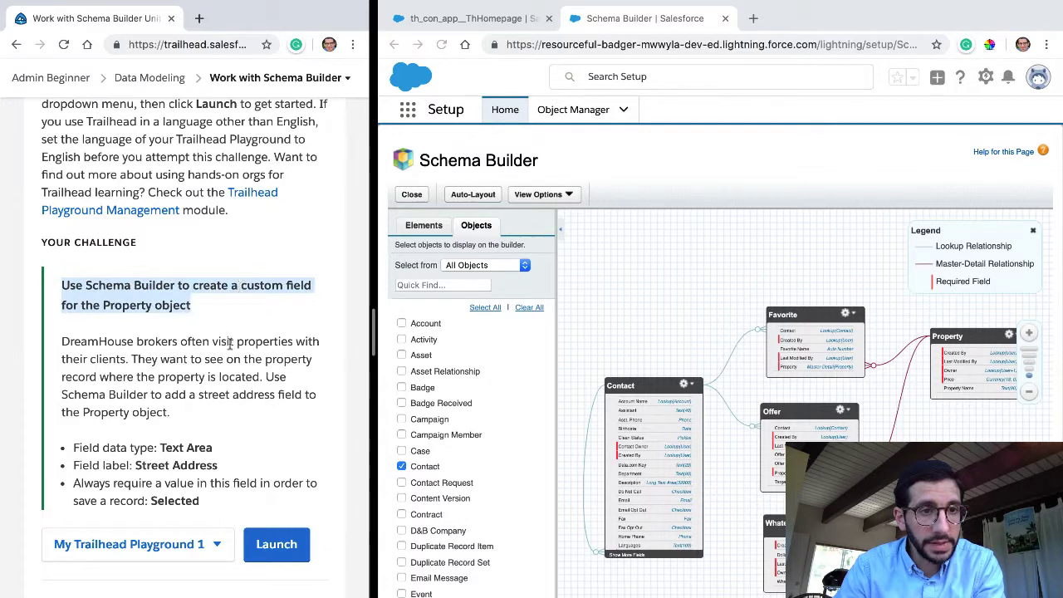
pyautogui.scroll(-1, 230, 344)
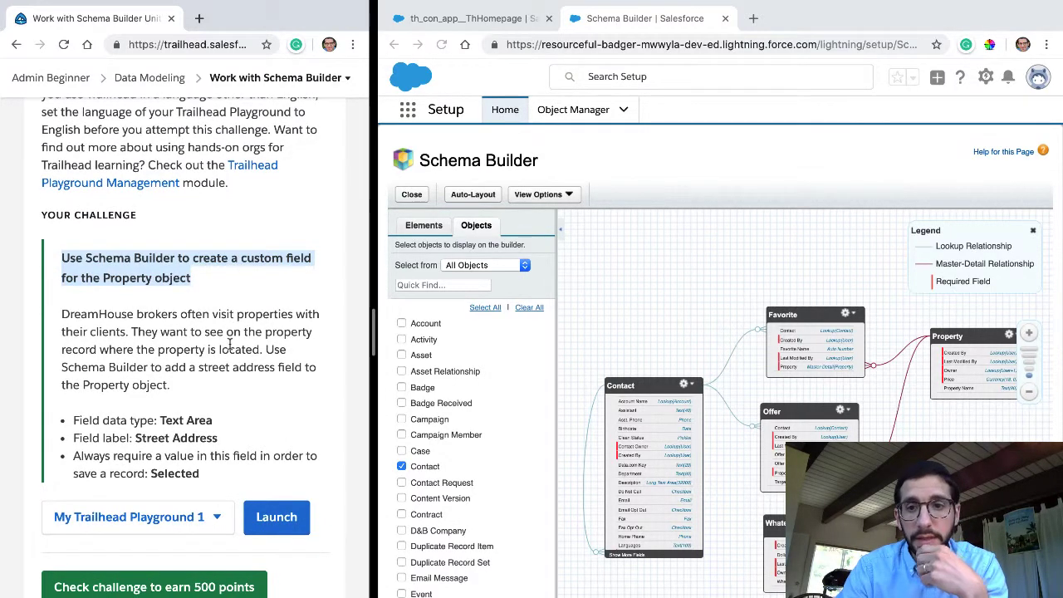
# Display Schema Builder's field elements and reread the challenge description about adding a street address field to the Property object
pyautogui.click(433, 229)
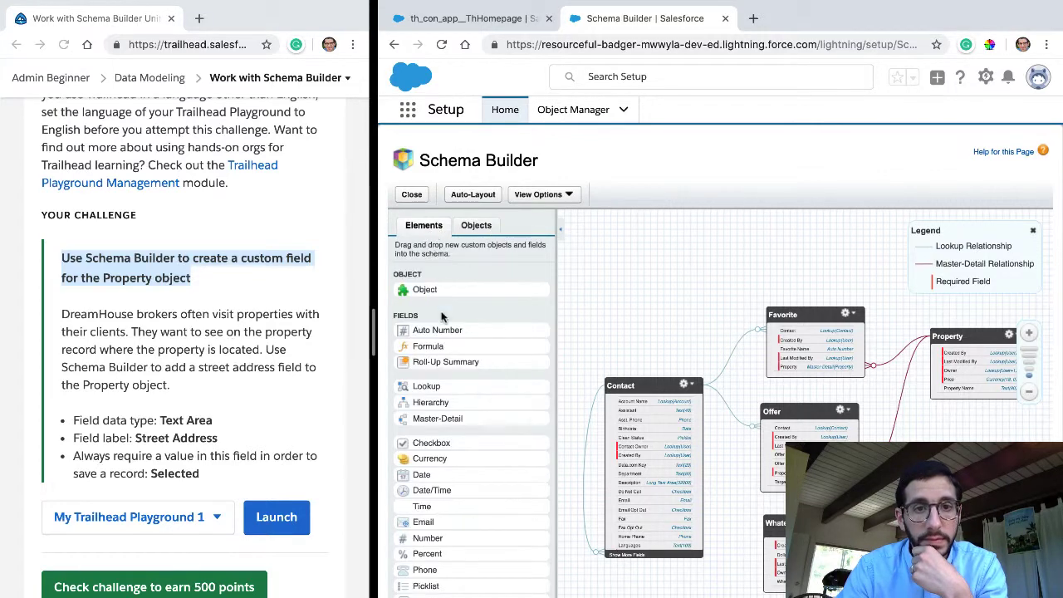
pyautogui.scroll(-1, 443, 312)
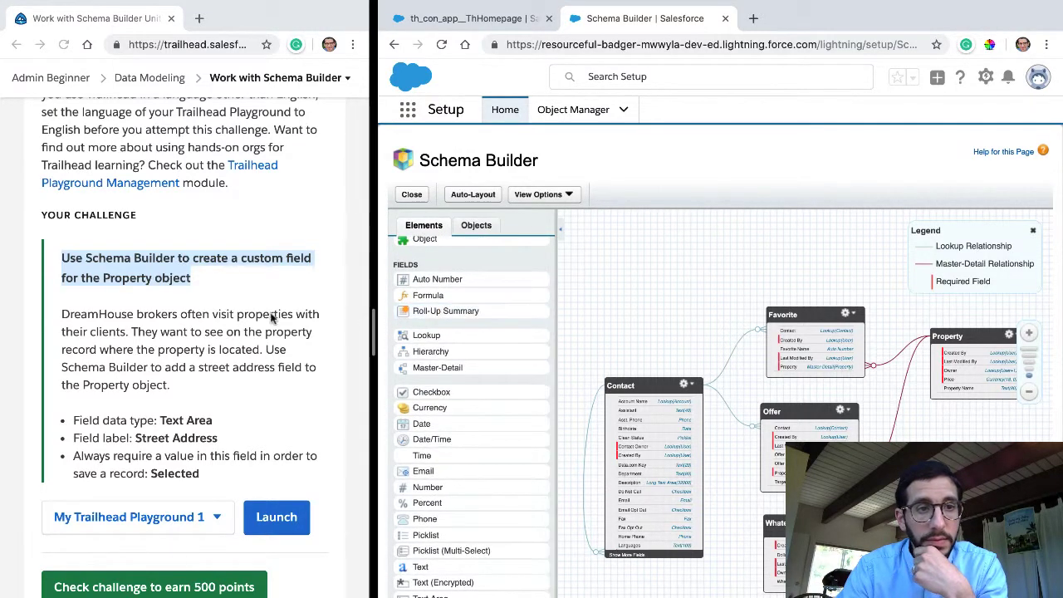
pyautogui.click(228, 324)
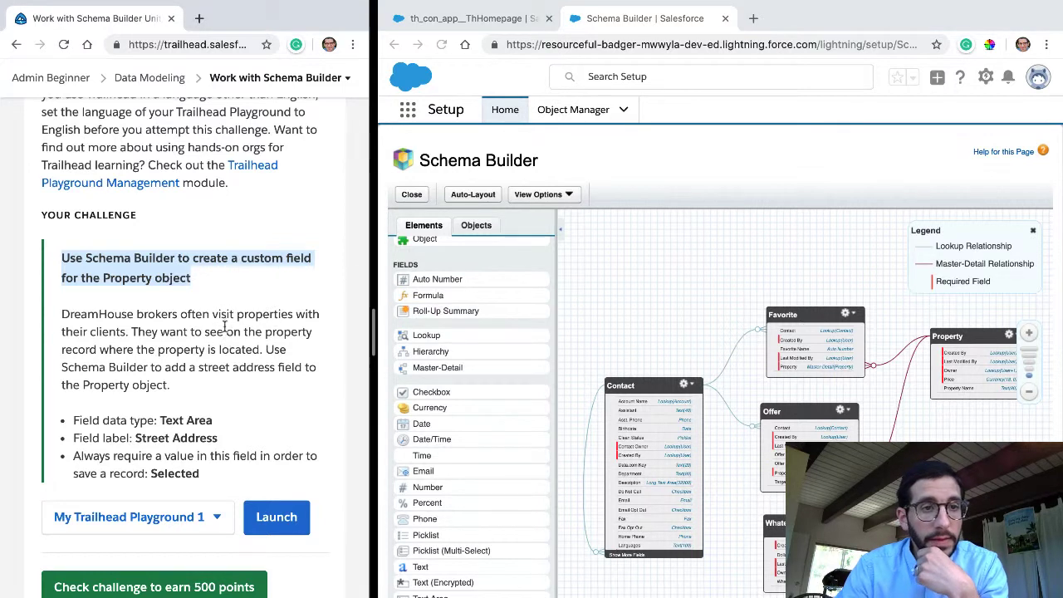
pyautogui.click(948, 347)
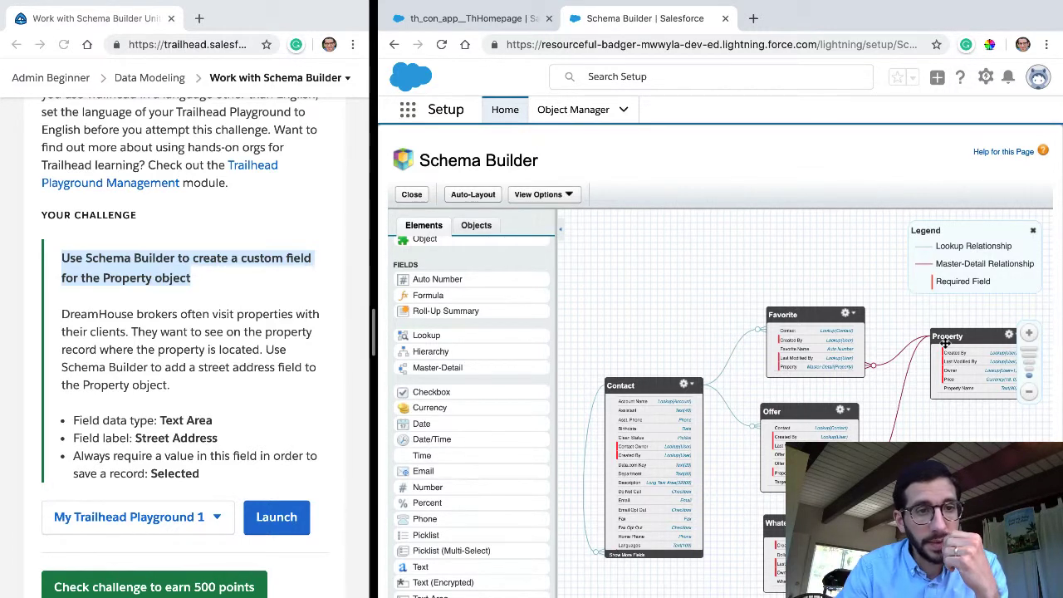
pyautogui.tripleClick(223, 346)
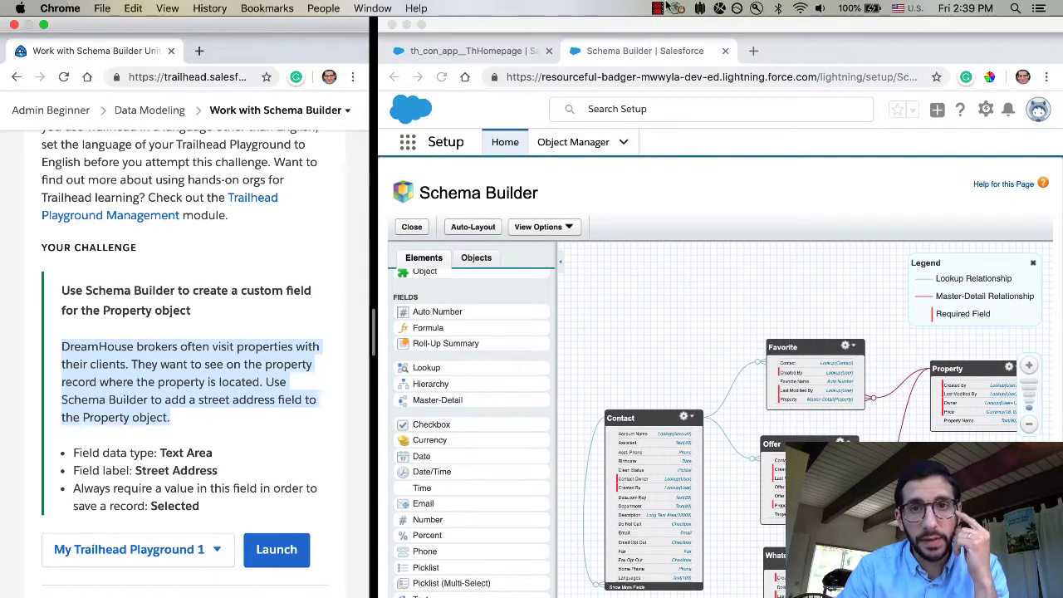
pyautogui.click(658, 9)
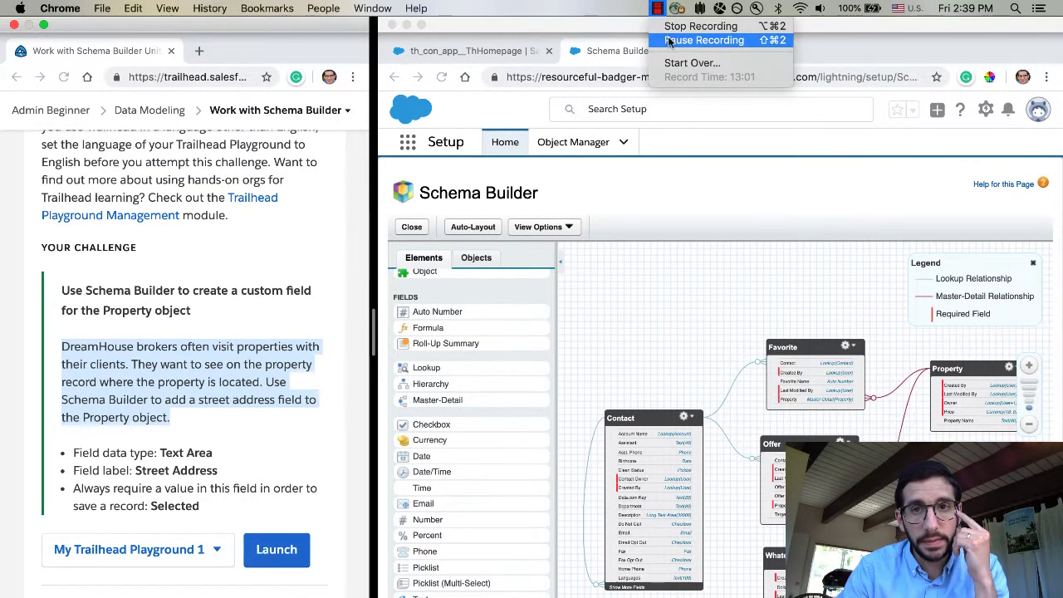
pyautogui.click(669, 41)
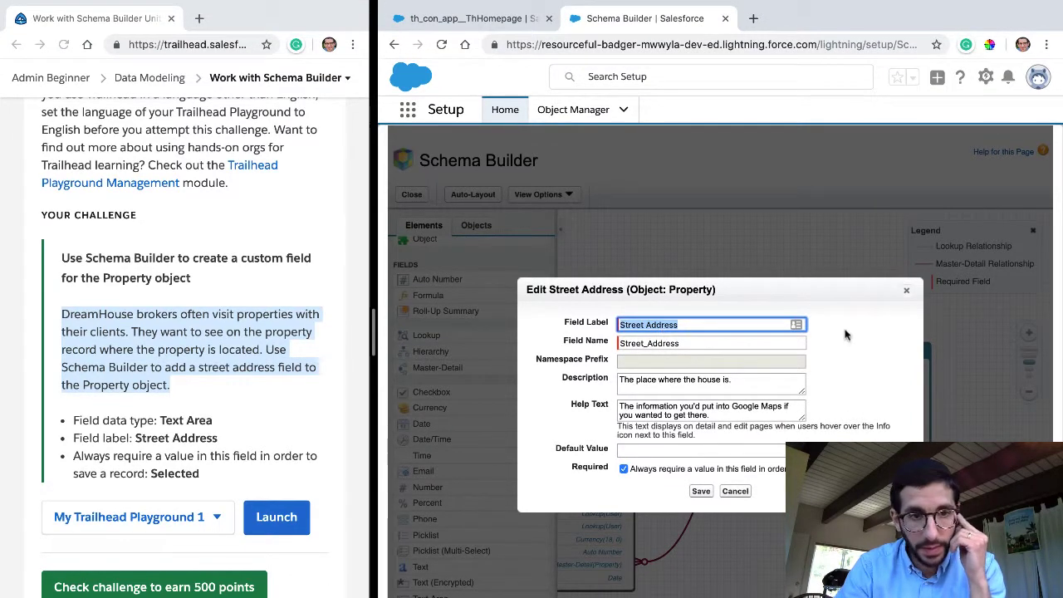
# Review the Property object's Street Address field settings and close the edit dialog without changing anything
pyautogui.click(854, 326)
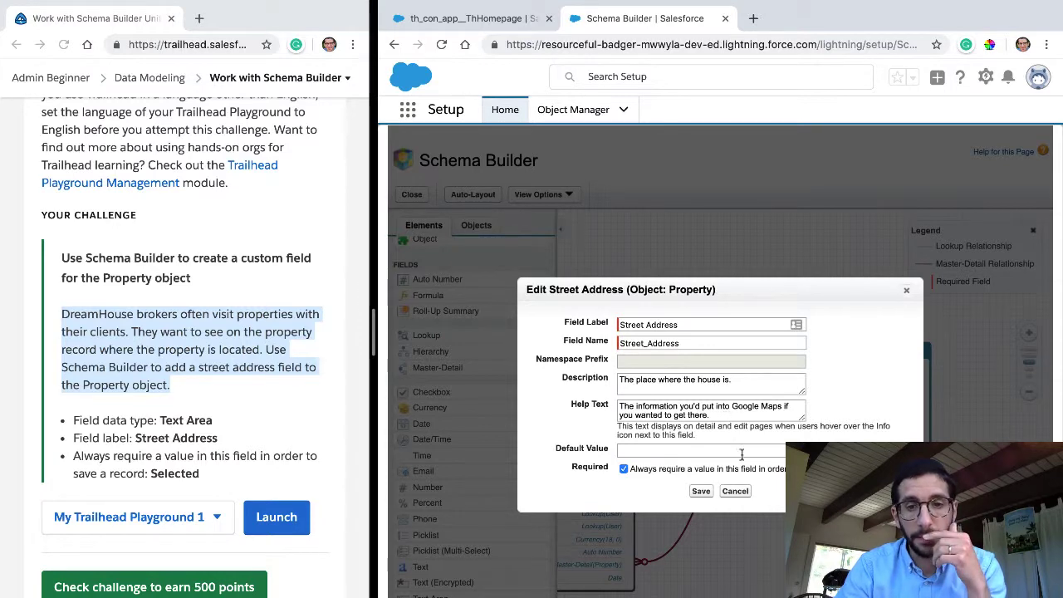
pyautogui.click(906, 290)
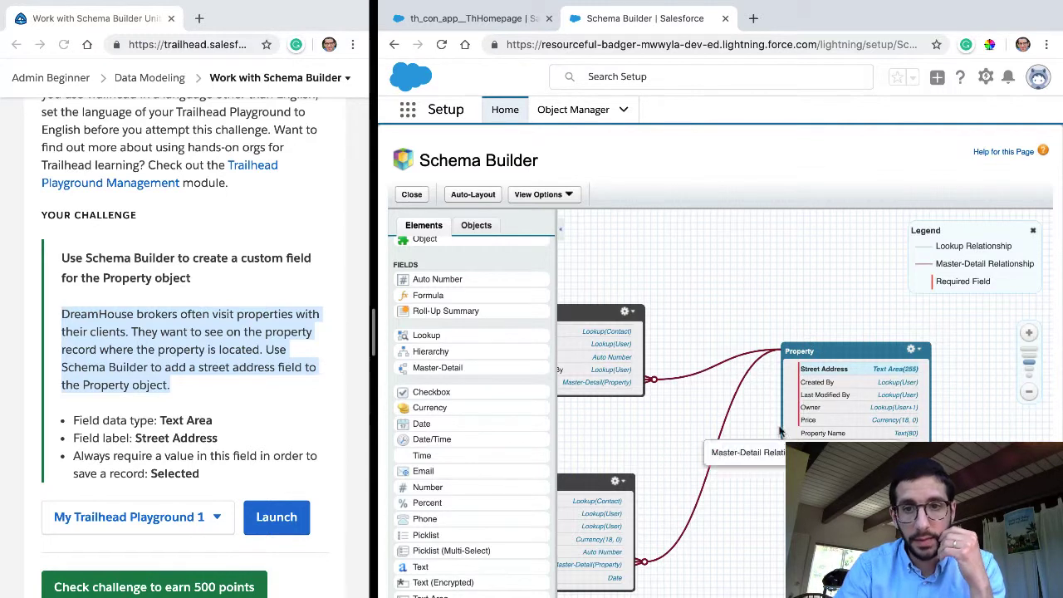
# Submit the Property field challenge for checking on Trailhead and capture a screenshot of the badge popup
pyautogui.click(224, 587)
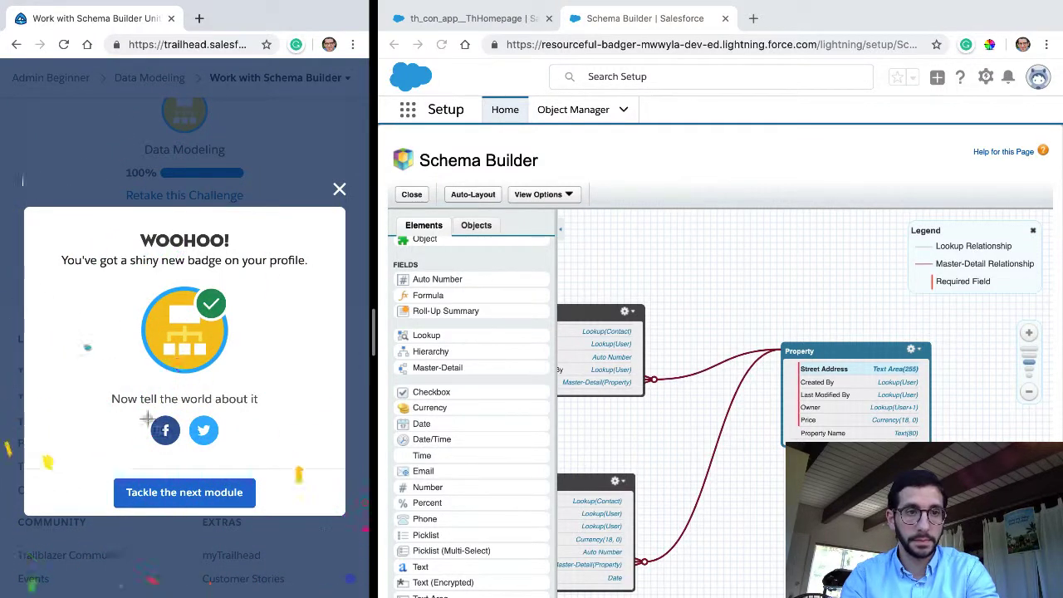
pyautogui.moveTo(23, 179); pyautogui.dragTo(348, 519)
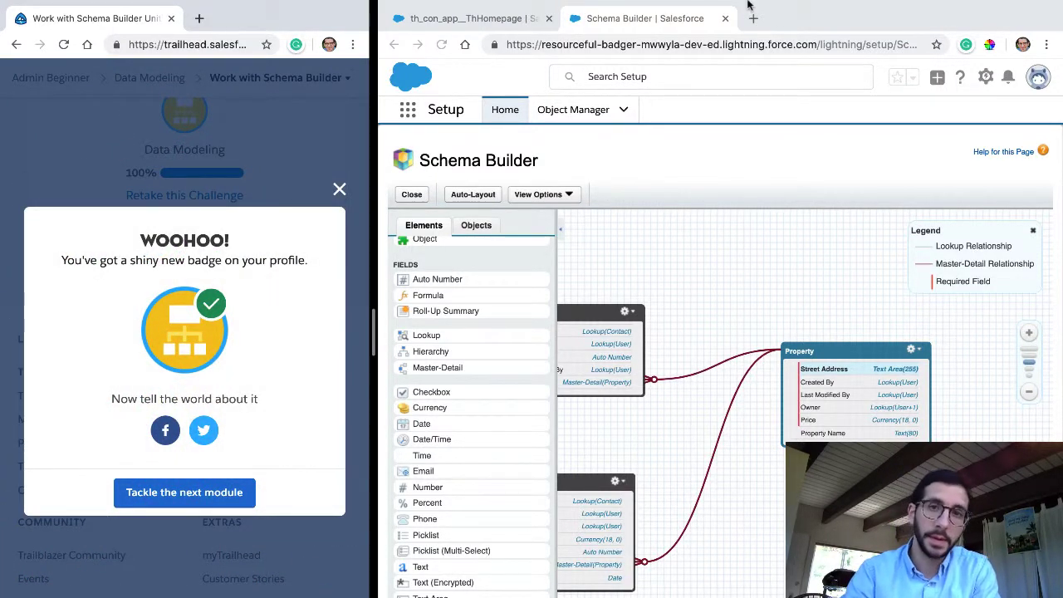
pyautogui.moveTo(731, 3)
pyautogui.click(656, 8)
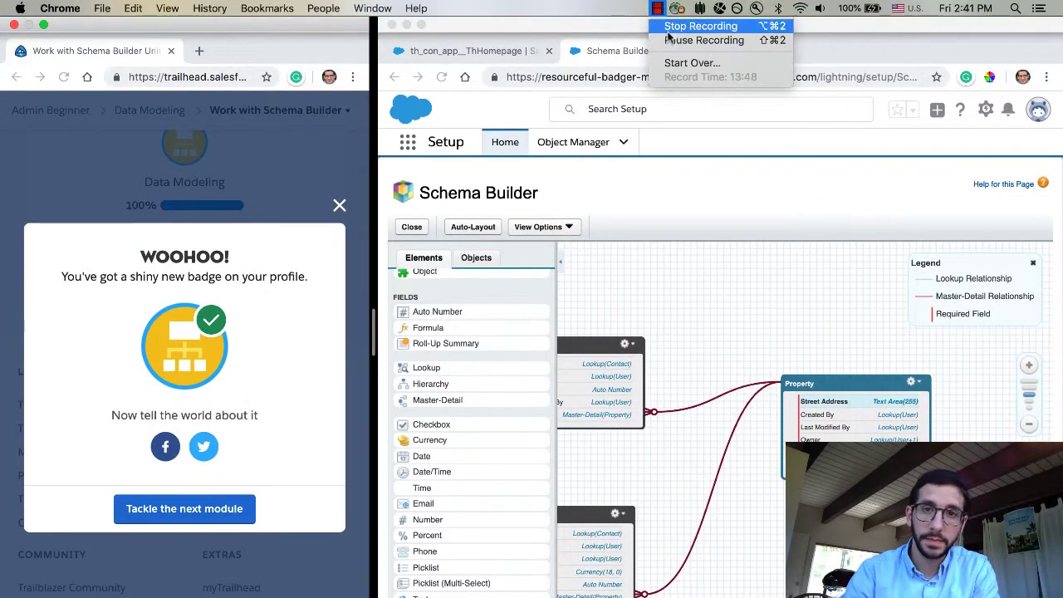